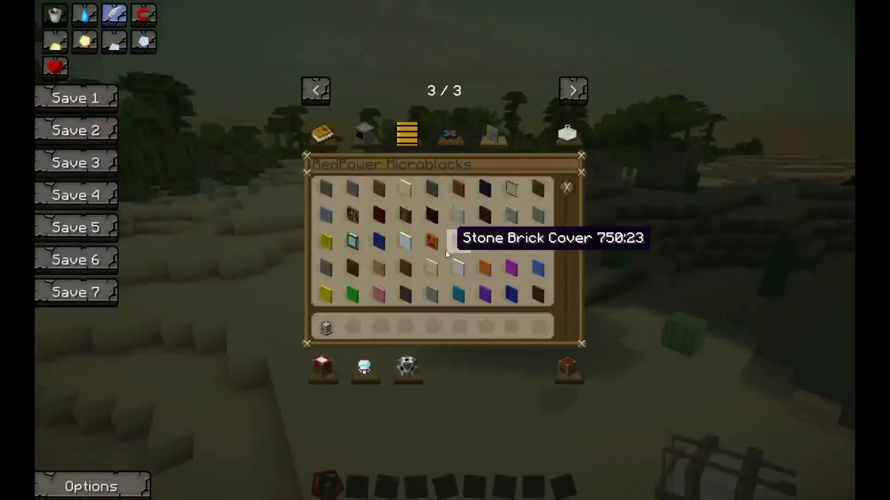
pyautogui.press('e')
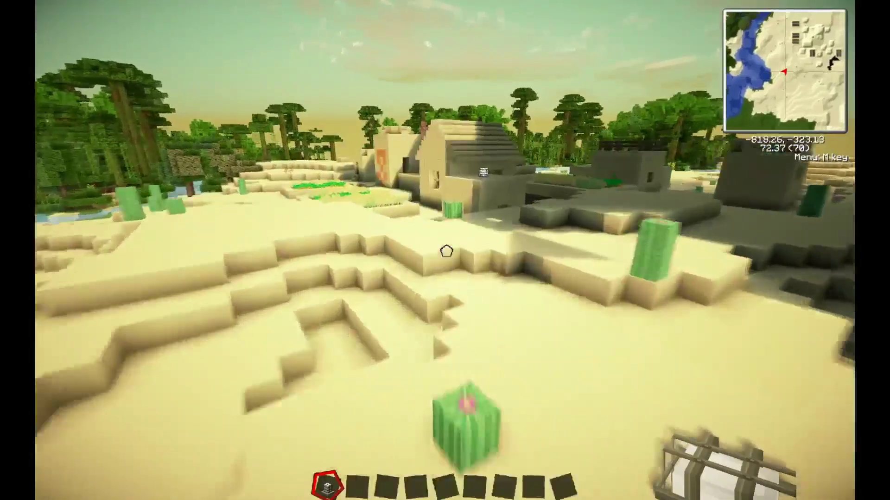
# - Close the item inventory and move to the open sand beside the village's crop fields
pyautogui.press('w')
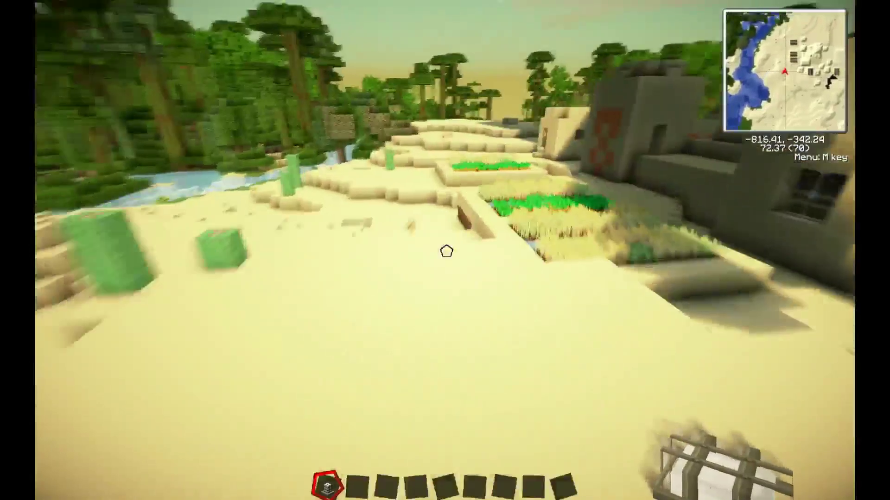
pyautogui.press('space')
pyautogui.press('space')
pyautogui.press('shift')
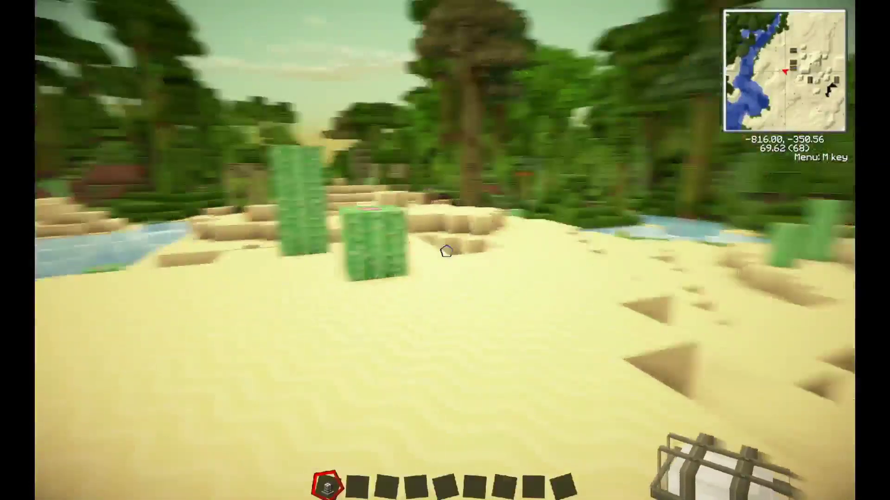
pyautogui.press('s')
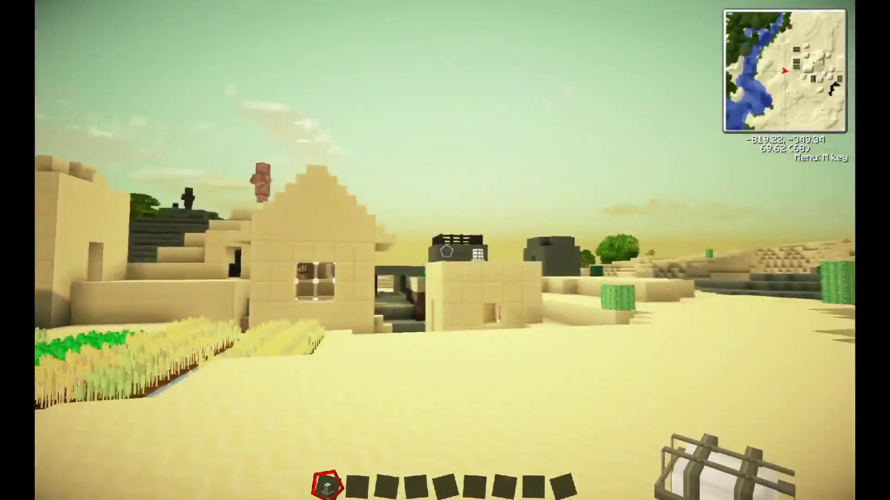
pyautogui.press('w')
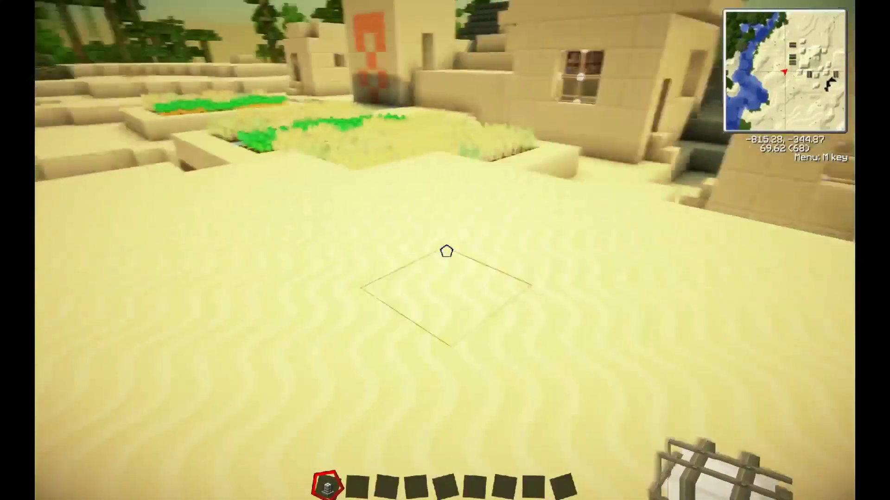
# - Place several caged white lamps on the sand in front of the village houses and remove them again
pyautogui.rightClick(446, 252)
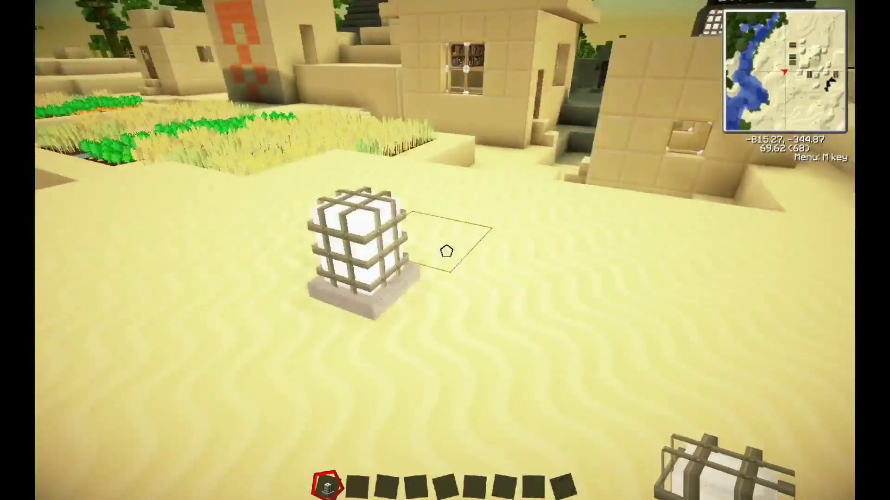
pyautogui.rightClick(446, 252)
pyautogui.rightClick(447, 252)
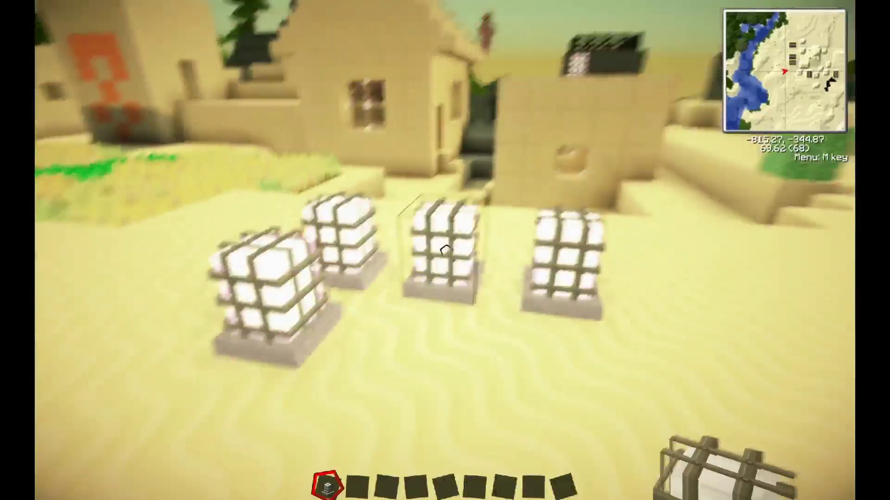
pyautogui.click(446, 252)
pyautogui.click(446, 251)
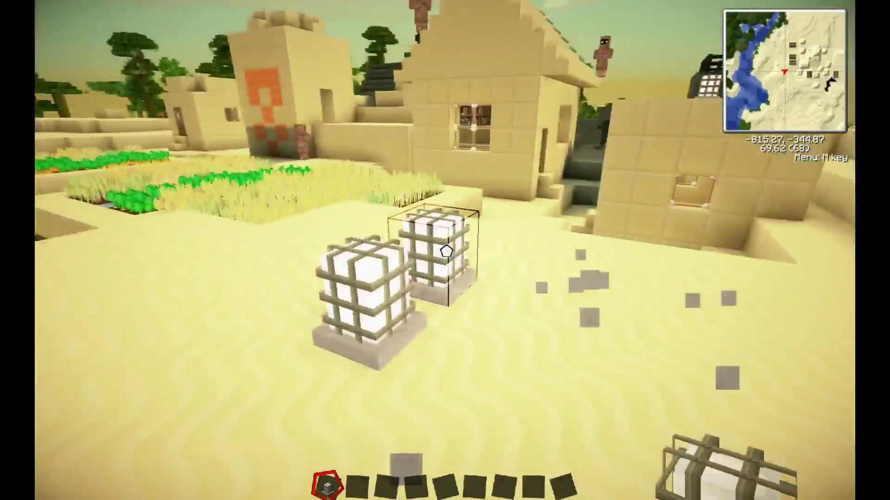
pyautogui.click(446, 252)
# - Fly past the small flat-roofed house to the single caged lamp and remove it
pyautogui.press('w')
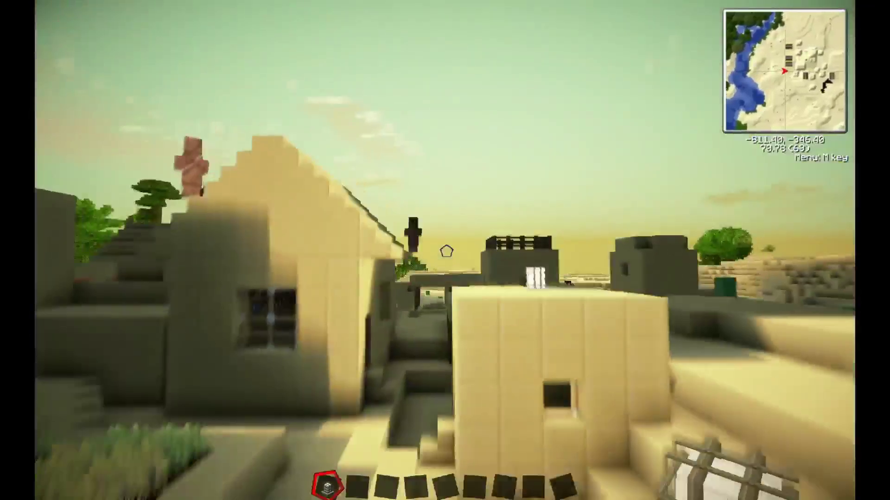
pyautogui.press('w')
pyautogui.press('space')
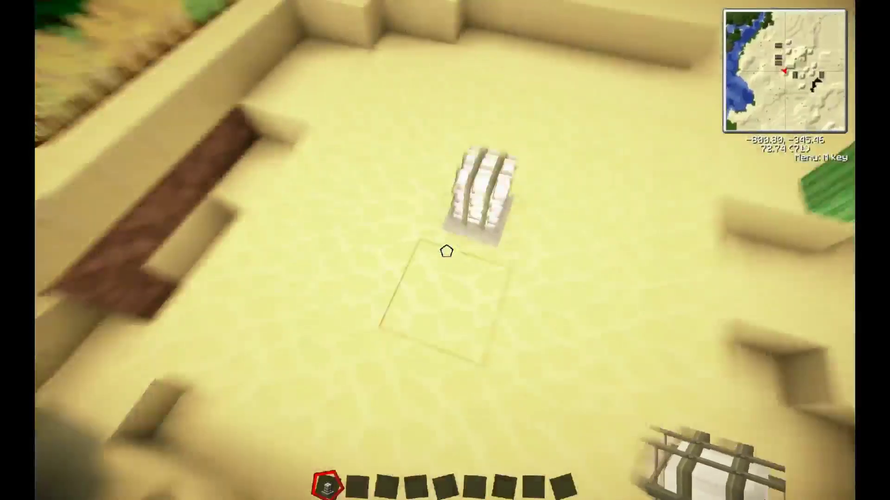
pyautogui.click(446, 251)
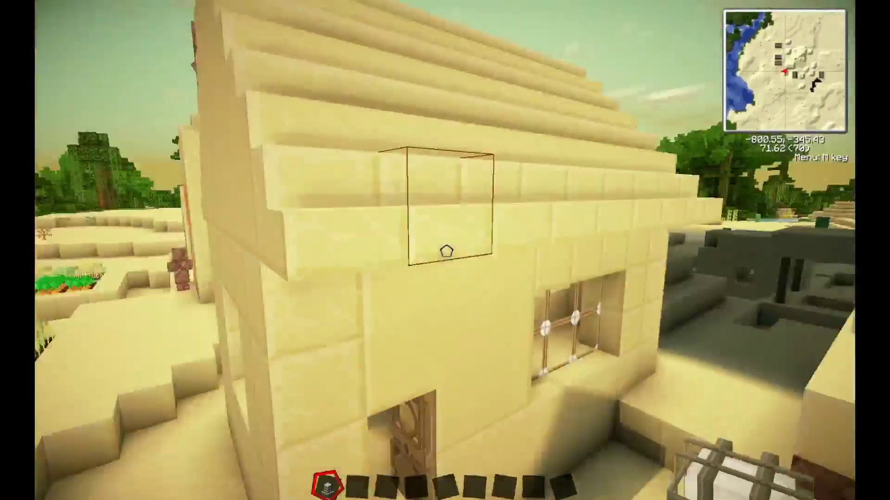
# - Walk along the village path and climb above the sandstone roofs to examine the shader lighting and shadows
pyautogui.press('w')
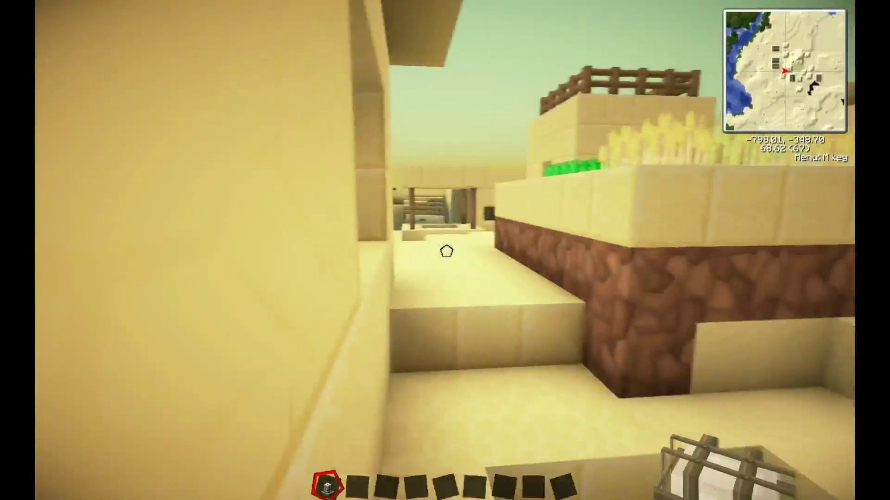
pyautogui.press('w')
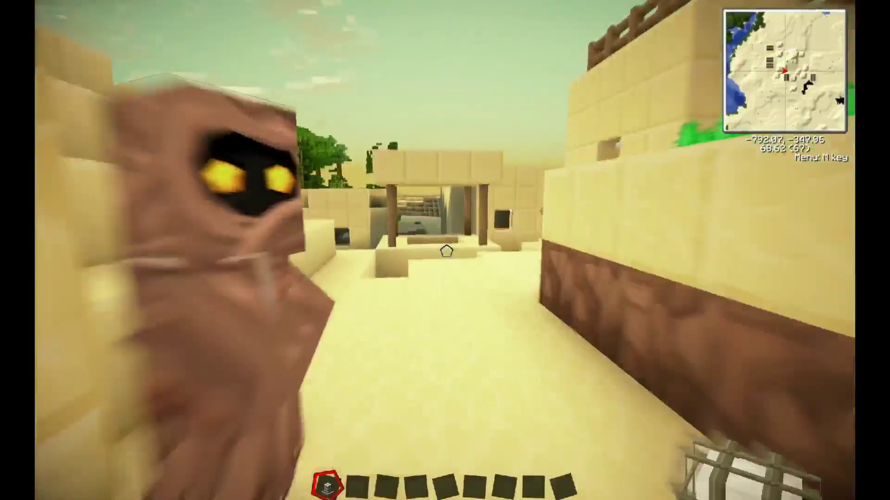
pyautogui.press('w')
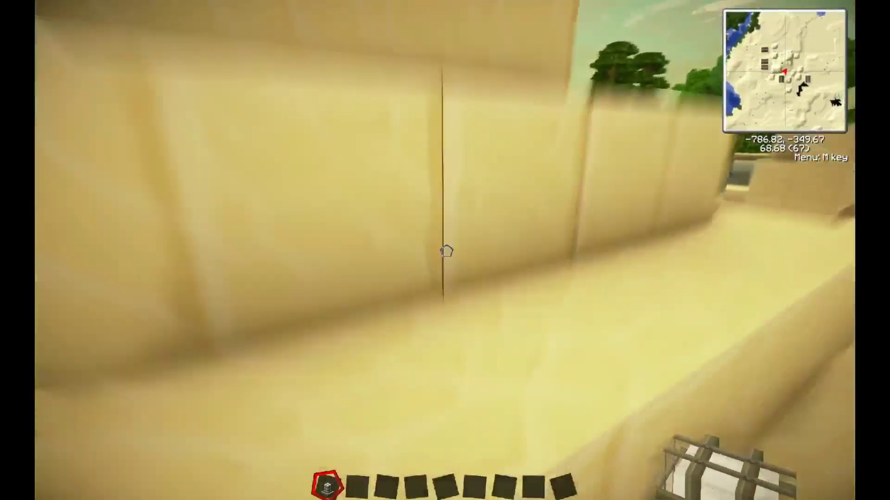
pyautogui.press('w')
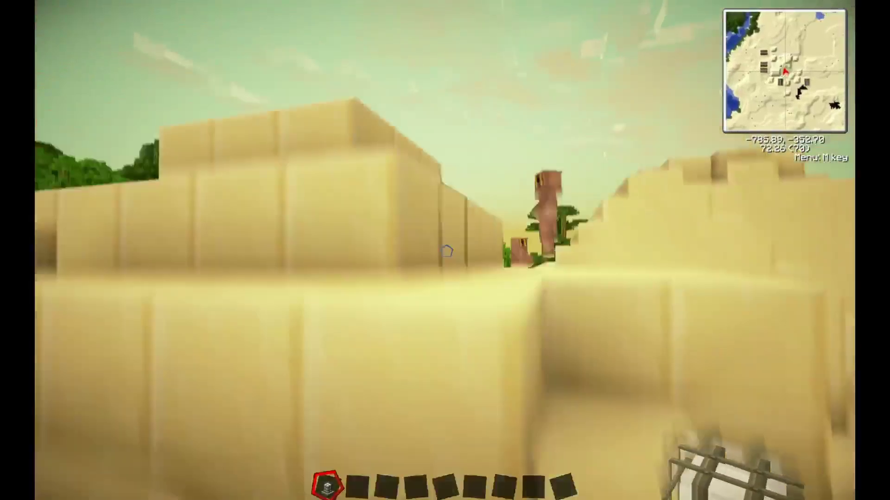
pyautogui.press('w')
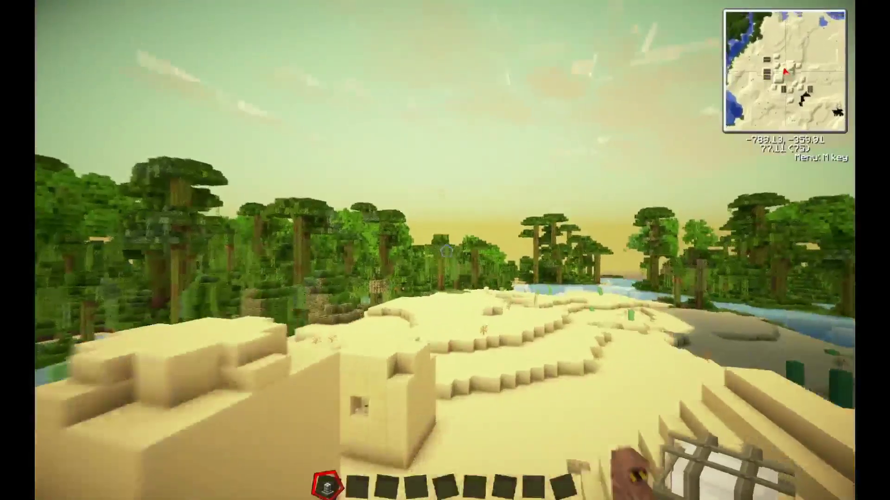
pyautogui.press('w')
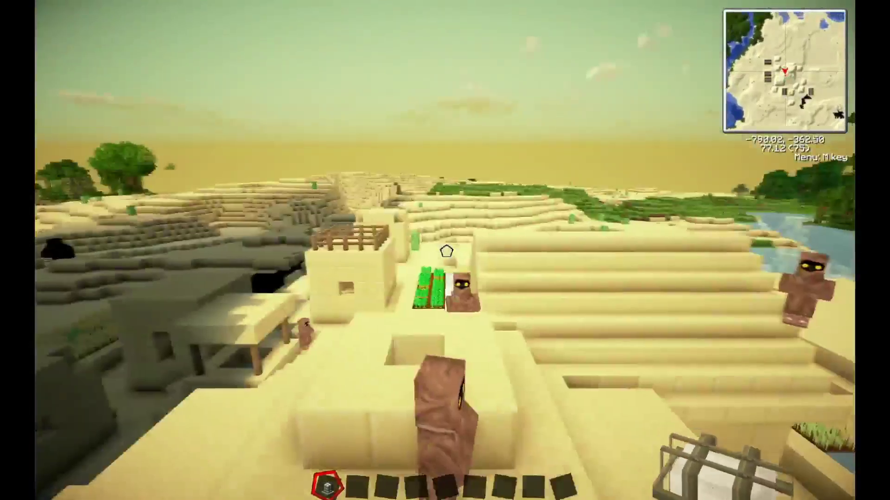
# - Fly over the desert towards the water and back above the village to examine the shader effects from above
pyautogui.press('w')
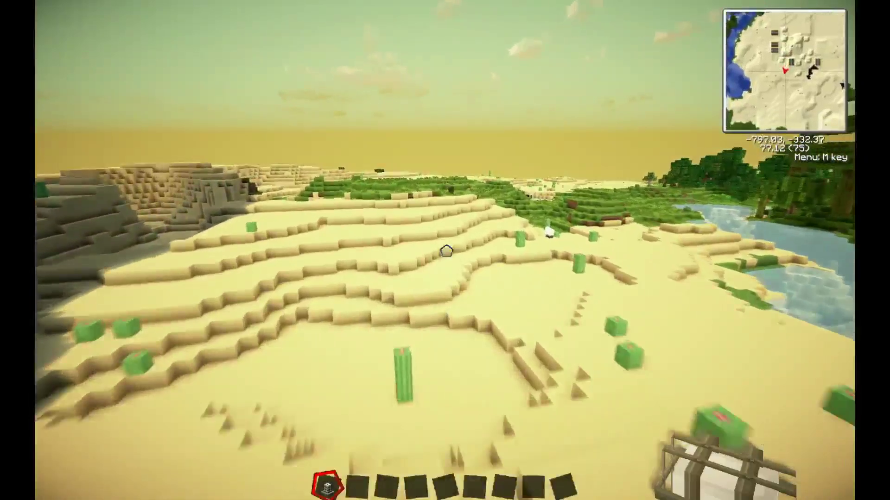
pyautogui.press('w')
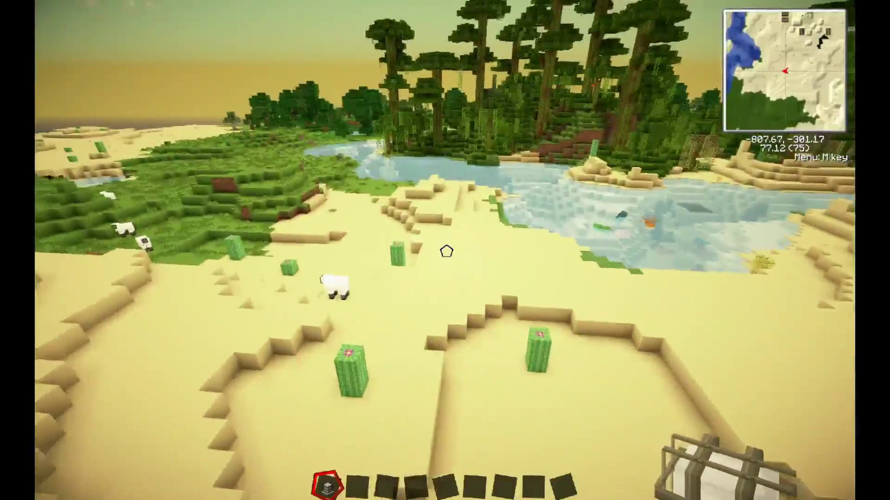
pyautogui.press('w')
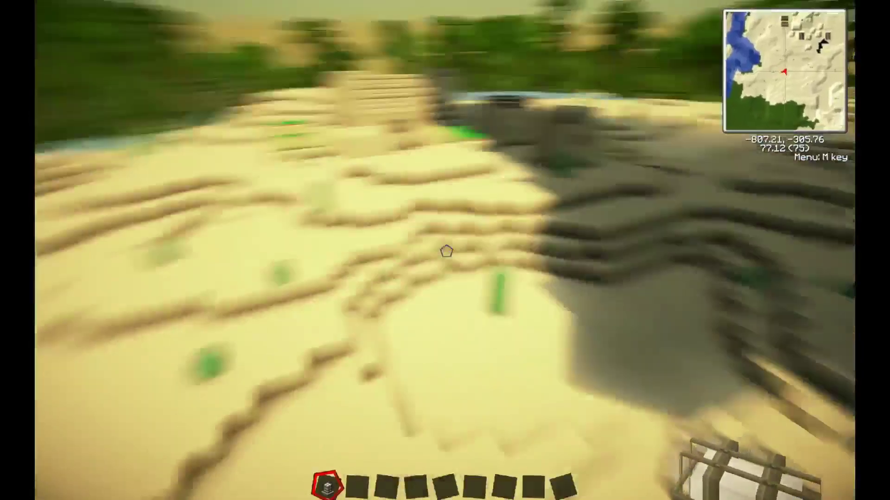
pyautogui.press('w')
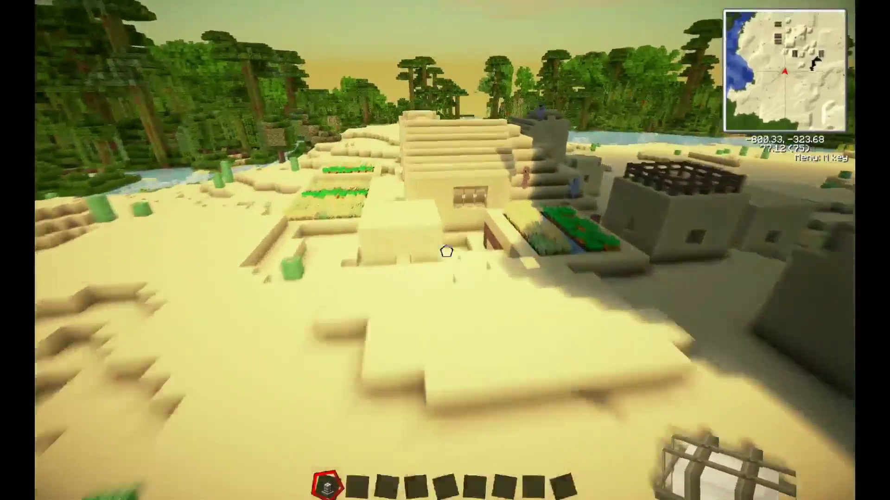
pyautogui.press('w')
pyautogui.press('space')
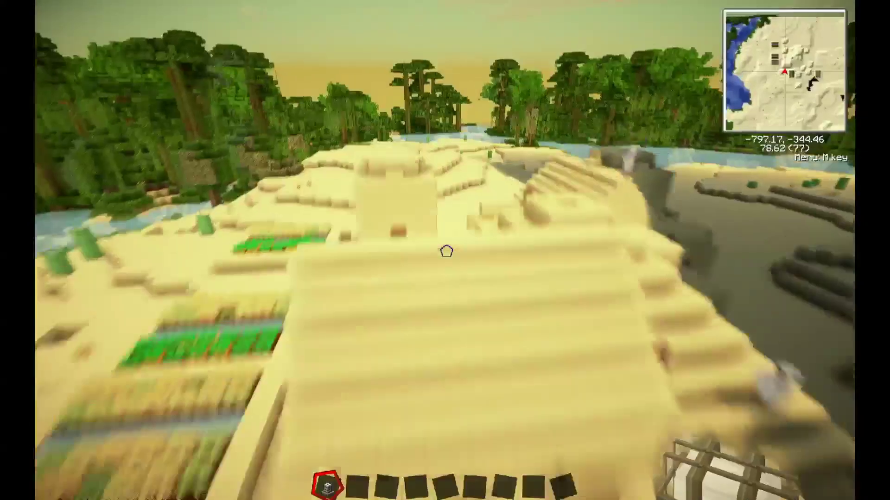
pyautogui.press('w')
pyautogui.press('shift')
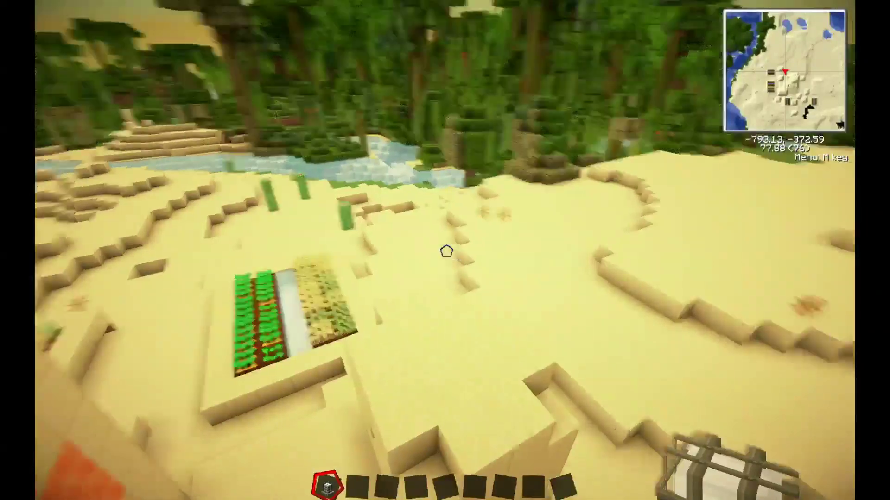
# - Switch from the paused game to the desktop and line up the OptiFine and ShadersMod archives one below the other
pyautogui.press('Escape')
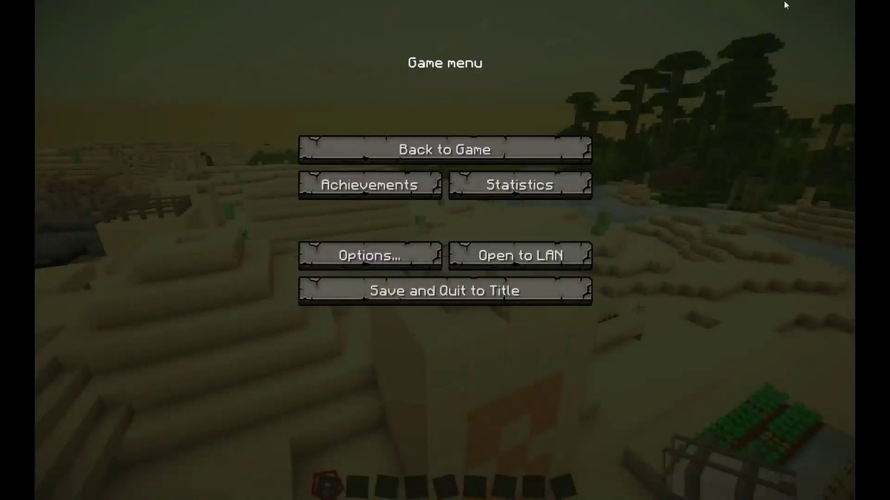
pyautogui.click(819, 3)
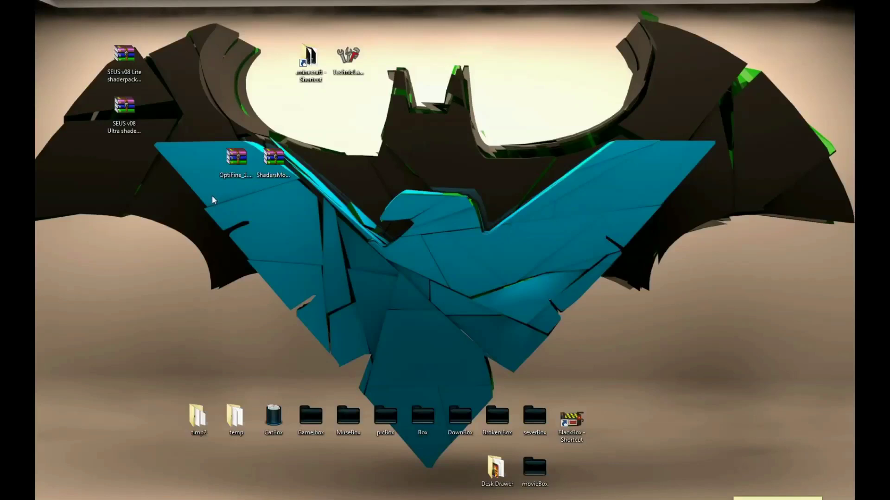
pyautogui.click(242, 178)
pyautogui.moveTo(242, 167); pyautogui.dragTo(230, 62)
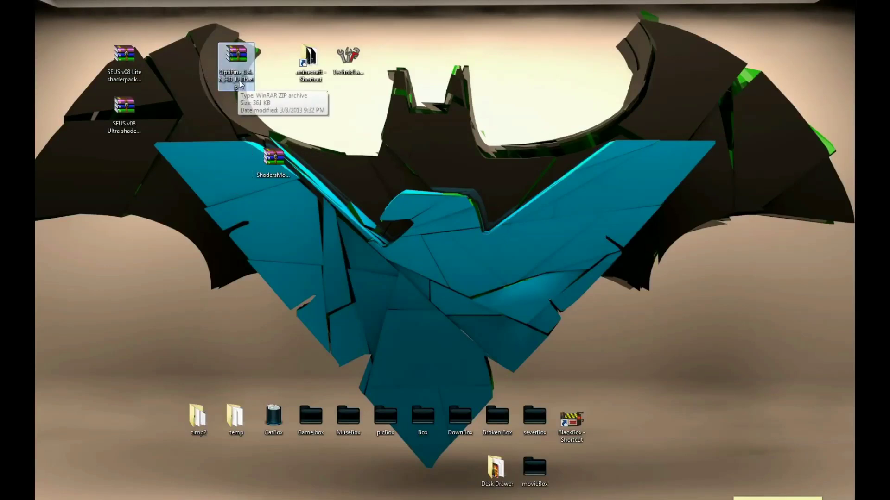
pyautogui.click(283, 177)
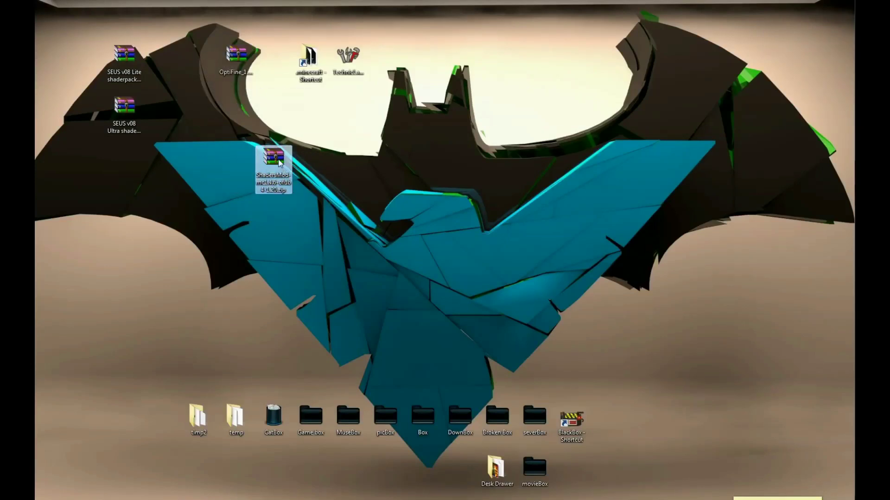
pyautogui.moveTo(280, 162); pyautogui.dragTo(251, 102)
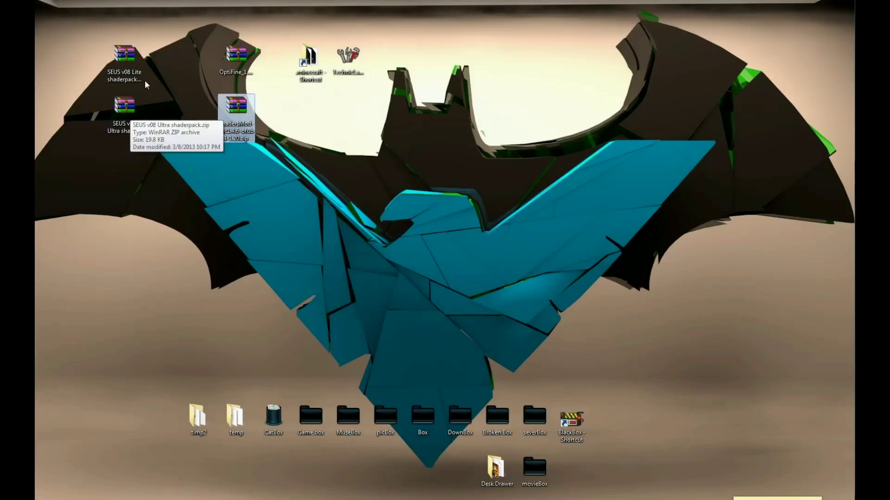
# - Move the SEUS v08 Lite and SEUS v08 Ultra shaderpack archives closer to the OptiFine and ShadersMod archives
pyautogui.moveTo(157, 37); pyautogui.dragTo(120, 149)
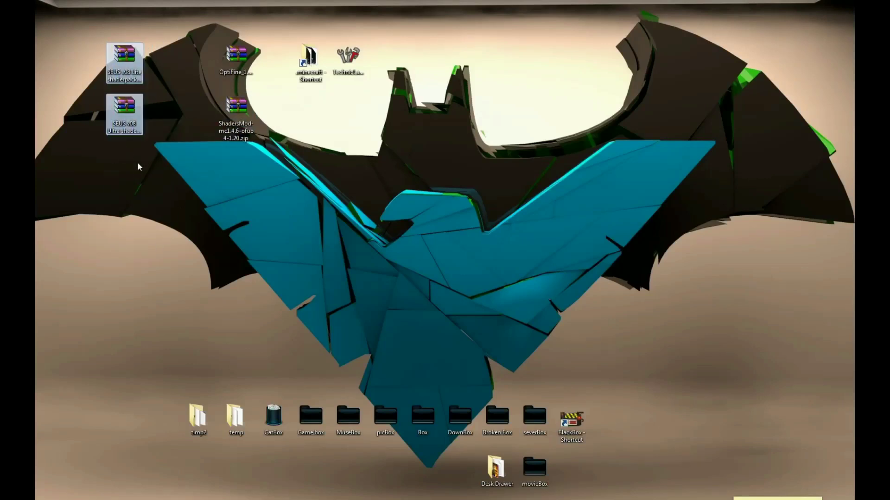
pyautogui.click(149, 81)
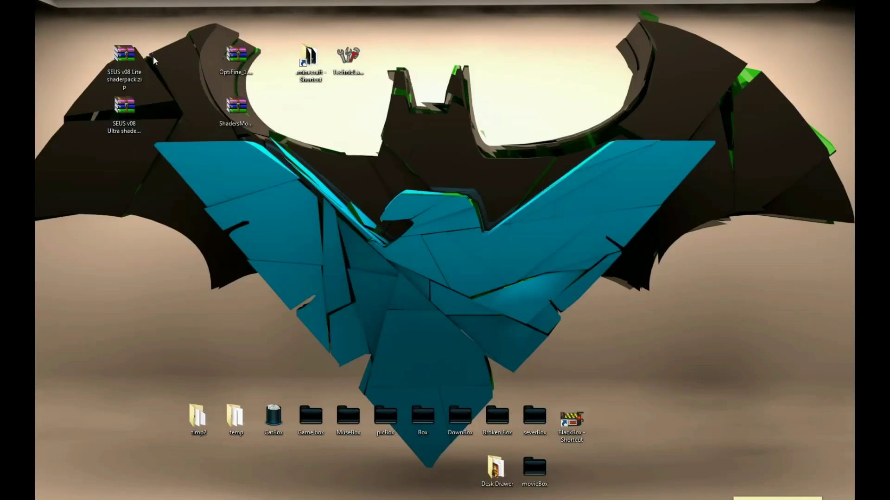
pyautogui.moveTo(108, 143); pyautogui.dragTo(144, 70)
pyautogui.click(156, 75)
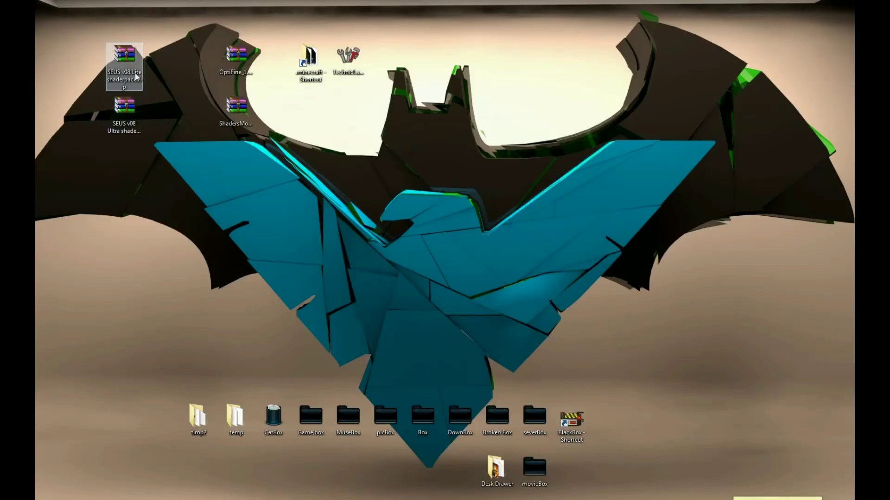
pyautogui.moveTo(136, 75); pyautogui.dragTo(183, 73)
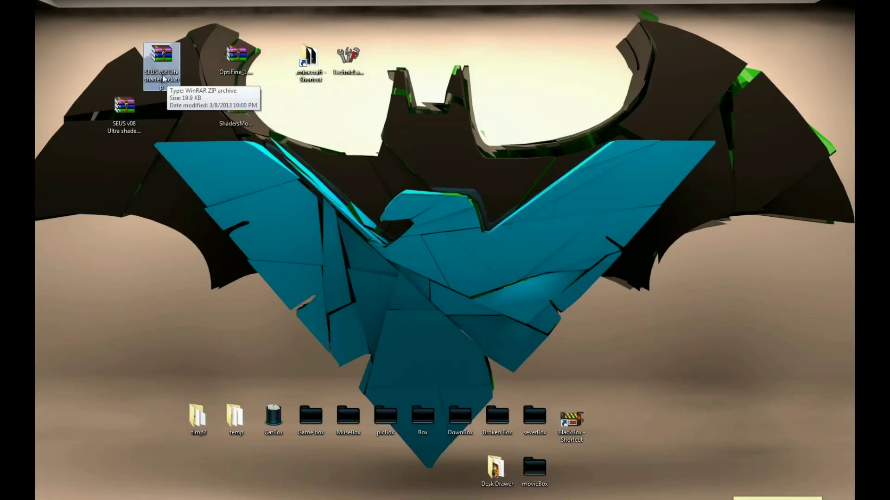
pyautogui.moveTo(135, 115); pyautogui.dragTo(173, 125)
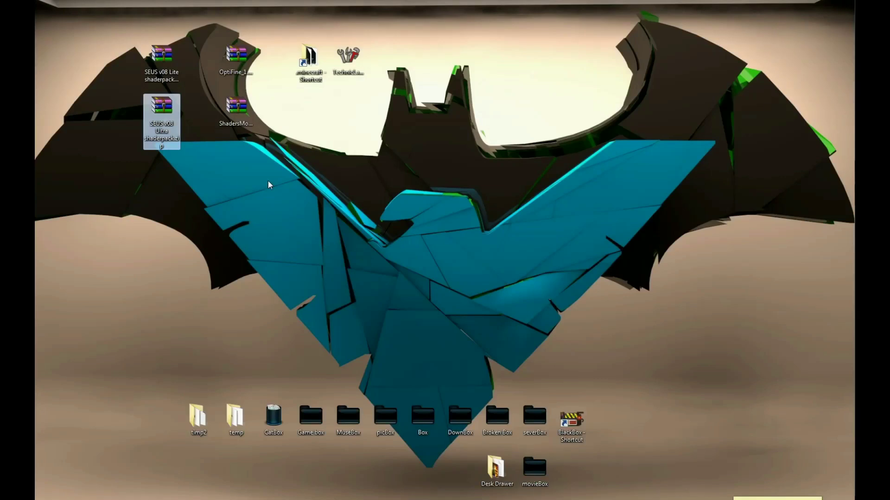
# - Open the .minecraft folder from its desktop shortcut
pyautogui.click(354, 104)
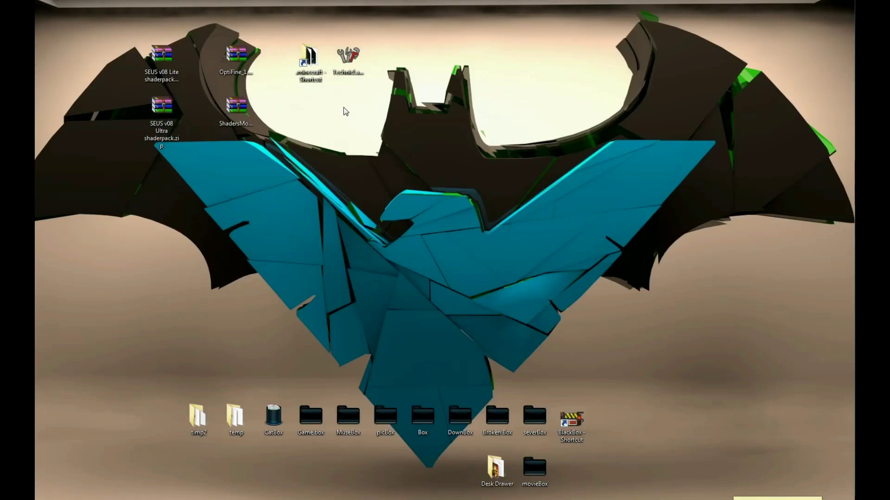
pyautogui.doubleClick(310, 62)
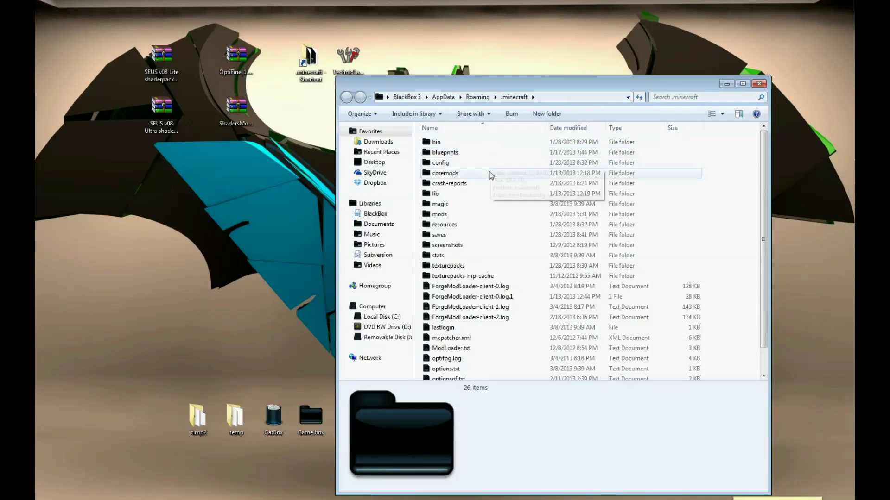
# - Go up from .minecraft through Roaming and AppData, return to Roaming and open the tekkitlite folder inside .technic
pyautogui.click(480, 98)
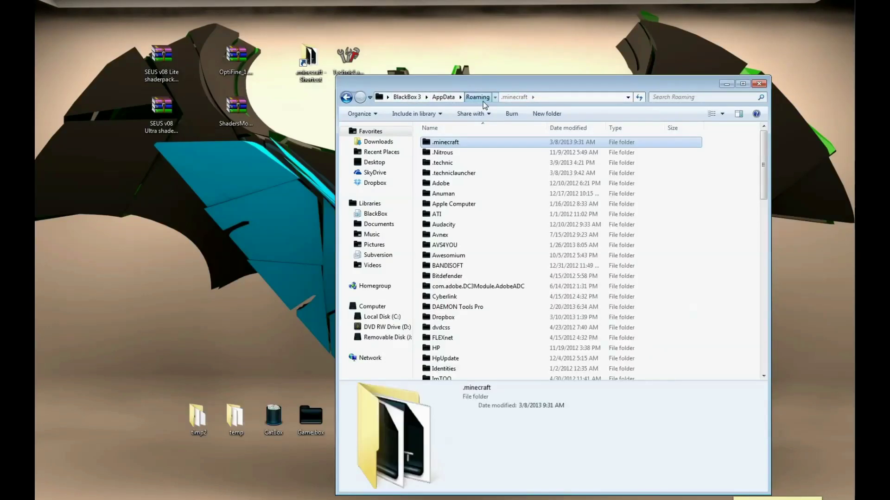
pyautogui.click(448, 102)
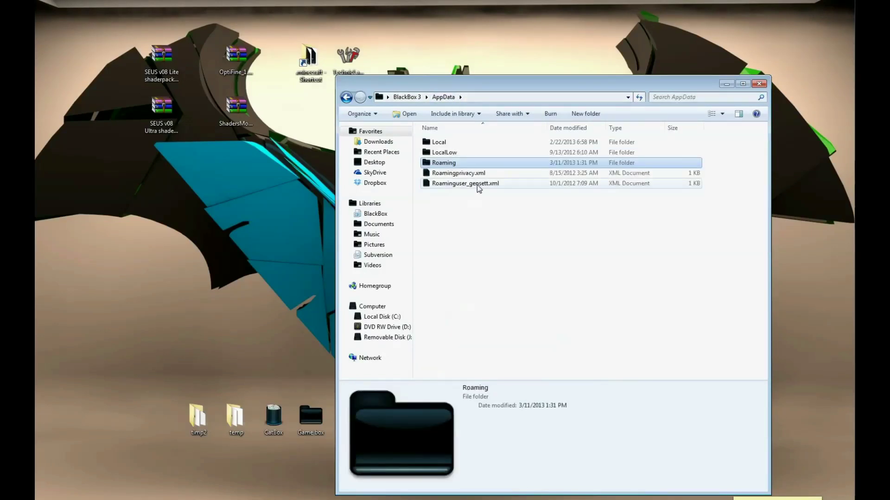
pyautogui.doubleClick(462, 164)
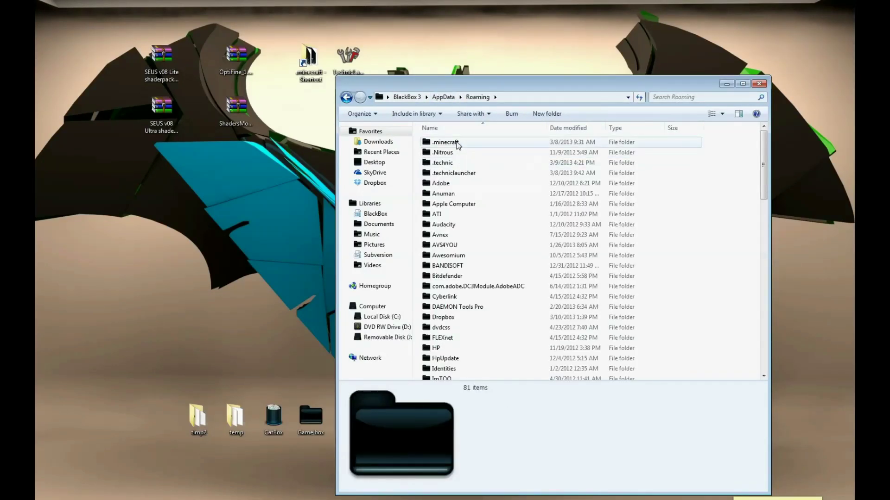
pyautogui.click(458, 143)
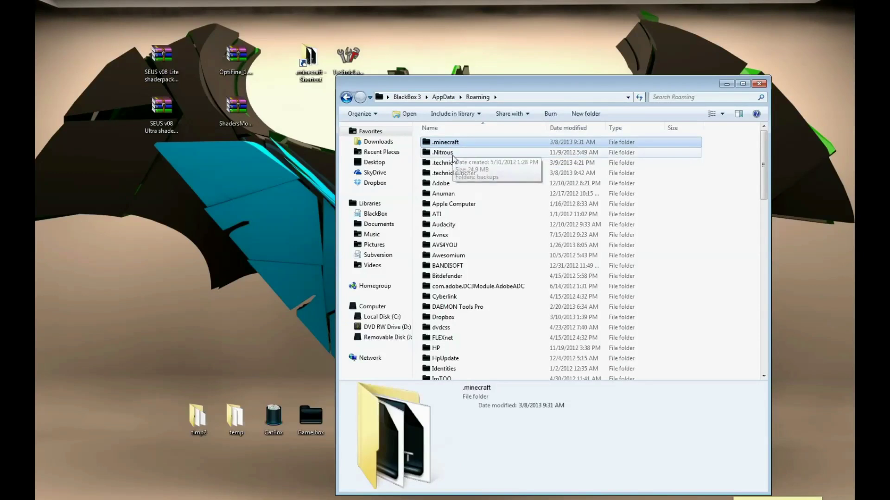
pyautogui.doubleClick(457, 163)
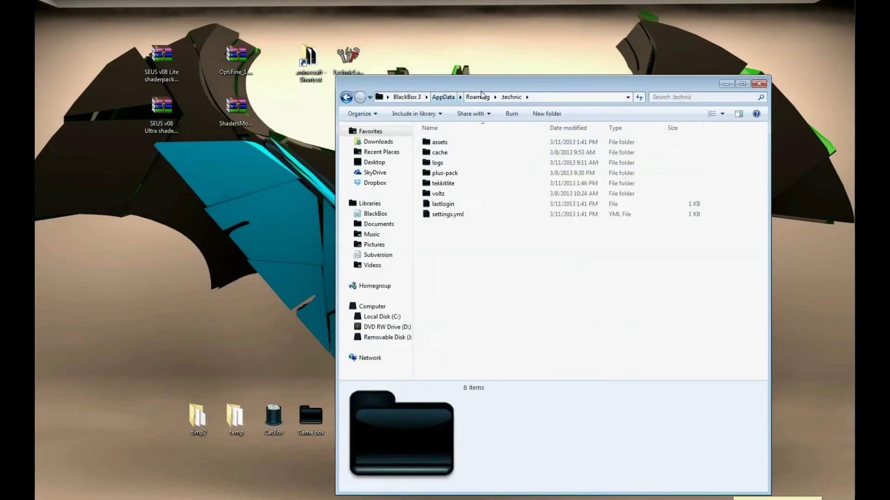
pyautogui.doubleClick(450, 185)
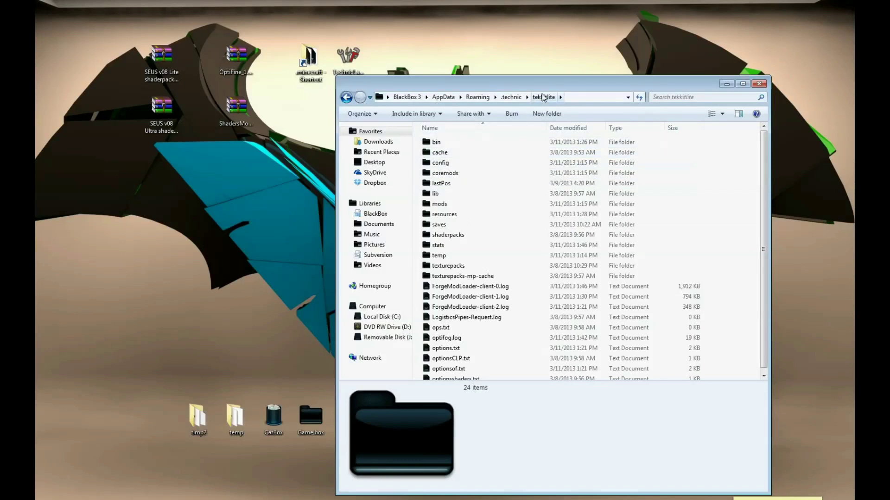
# - Delete minecraft.jar and modpack.jar from tekkitlite's bin folder
pyautogui.scroll(-1, 495, 278)
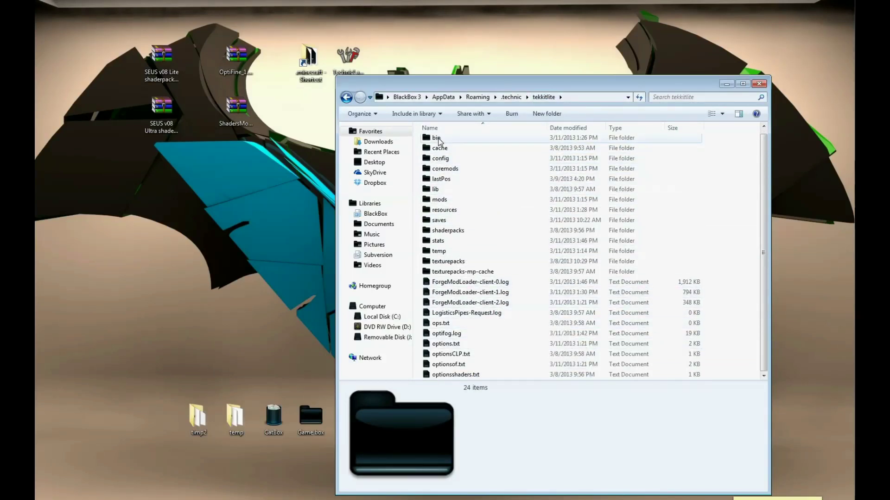
pyautogui.doubleClick(437, 138)
pyautogui.click(465, 205)
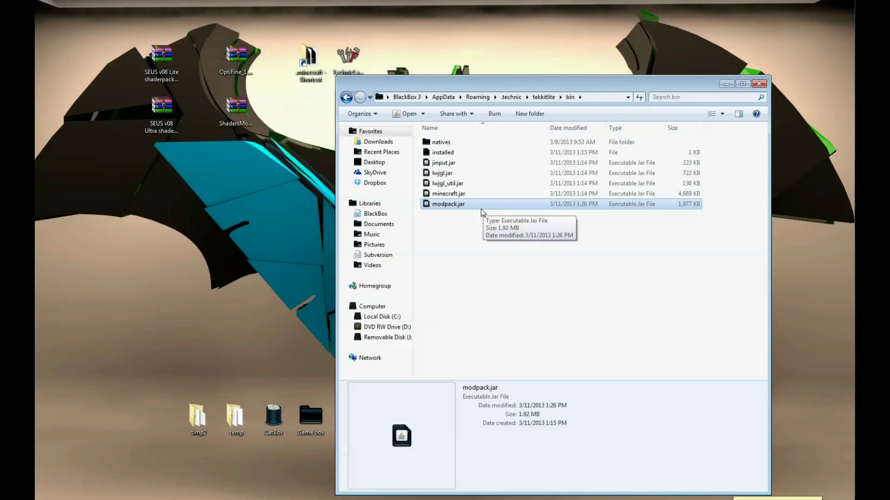
pyautogui.moveTo(456, 221); pyautogui.dragTo(461, 198)
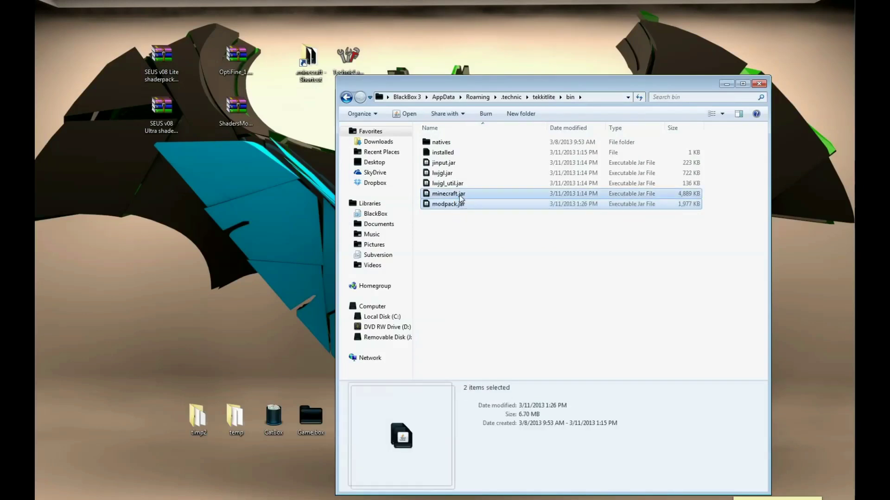
pyautogui.rightClick(462, 199)
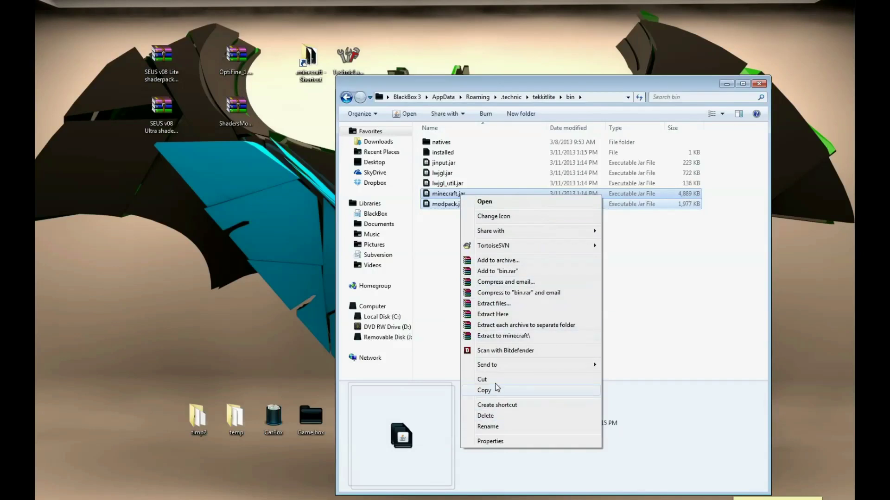
pyautogui.click(510, 417)
pyautogui.click(477, 258)
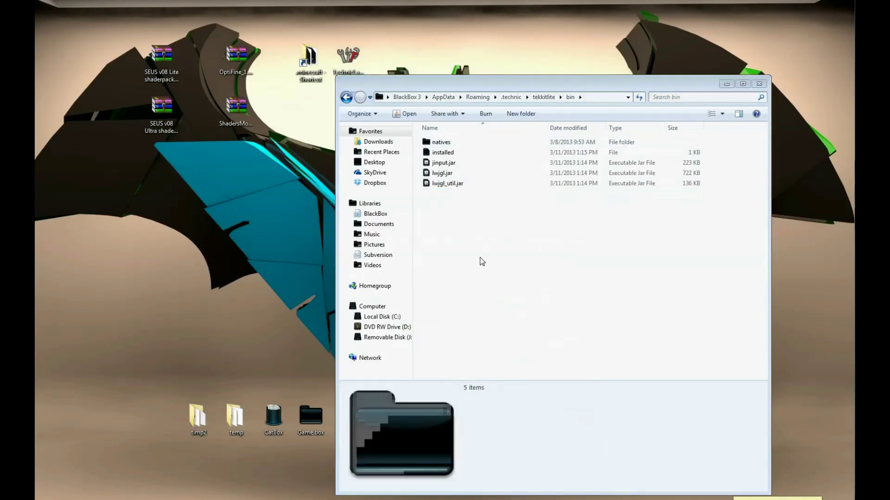
# - Start Tekkit Lite through the Technic Launcher and load the singleplayer world "New World"
pyautogui.doubleClick(356, 56)
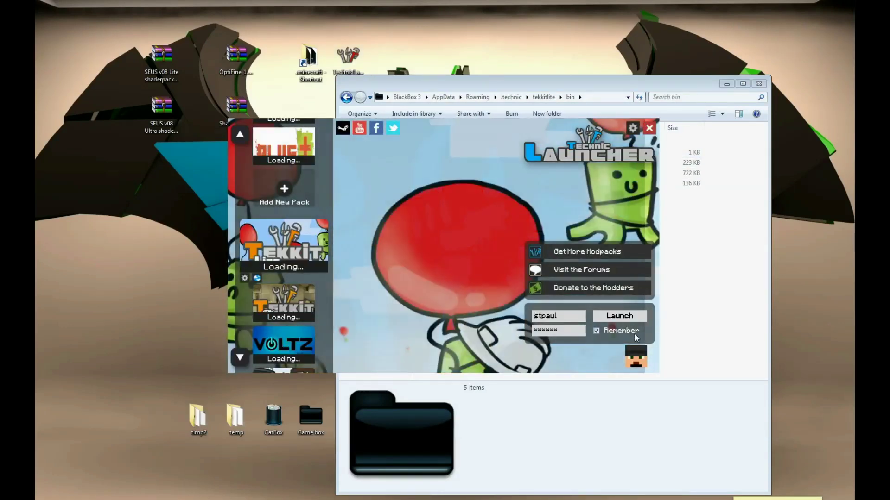
pyautogui.click(608, 319)
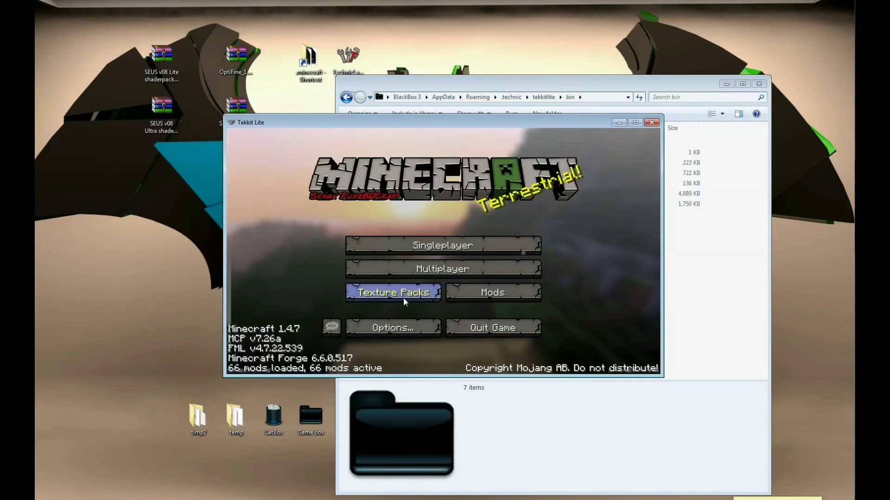
pyautogui.click(451, 250)
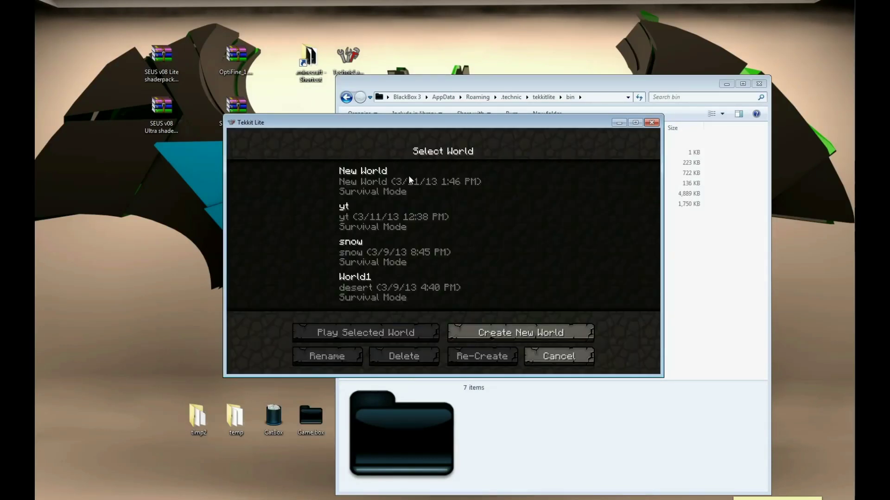
pyautogui.click(408, 177)
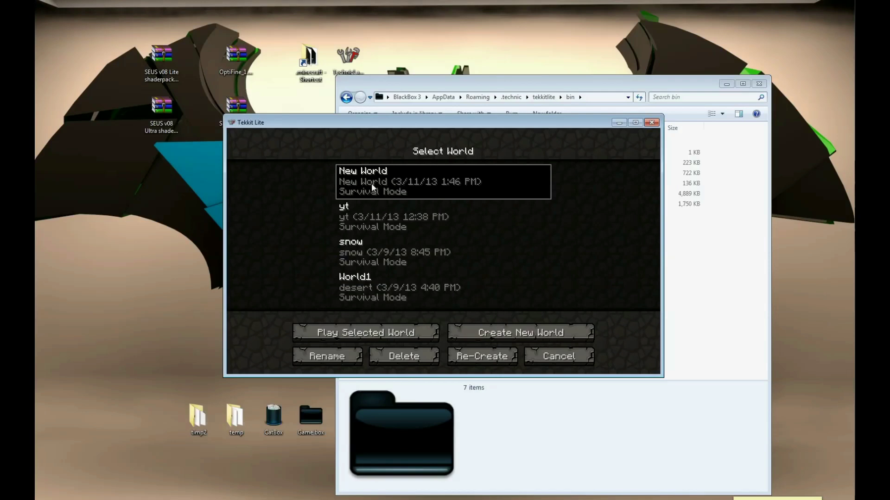
pyautogui.click(370, 332)
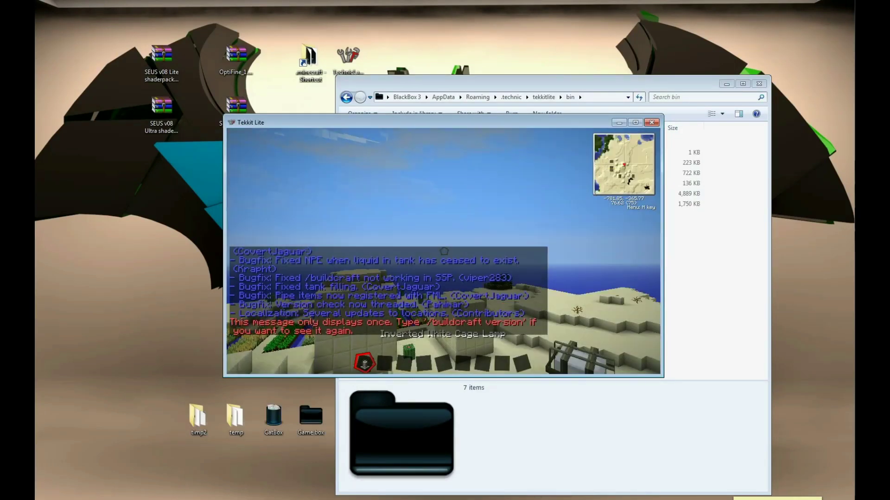
# - Pause the game, switch it to full screen and resume playing
pyautogui.press('Escape')
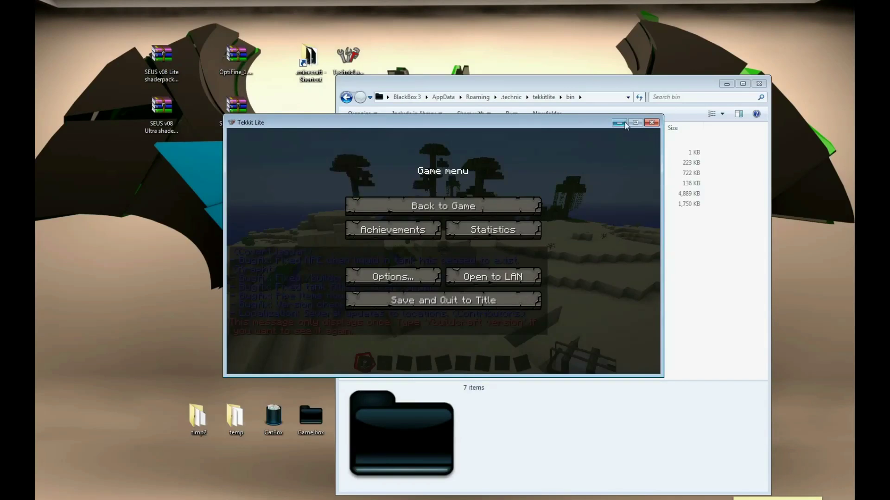
pyautogui.press('F11')
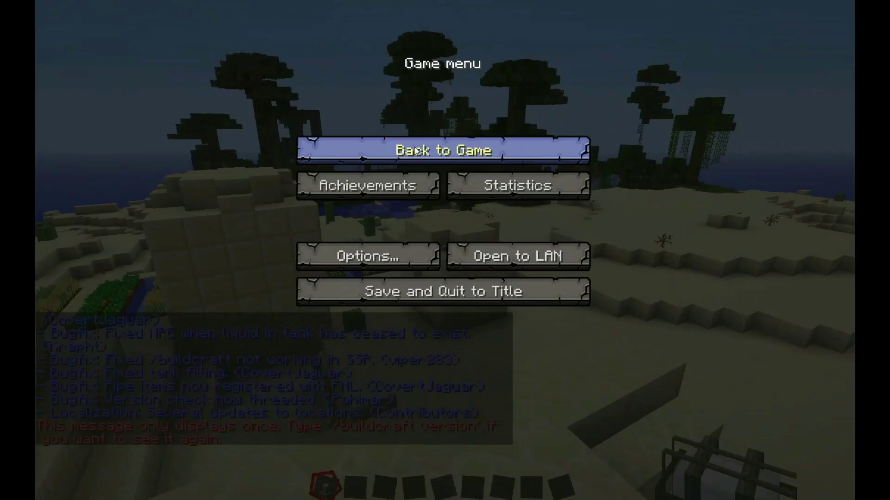
pyautogui.click(417, 151)
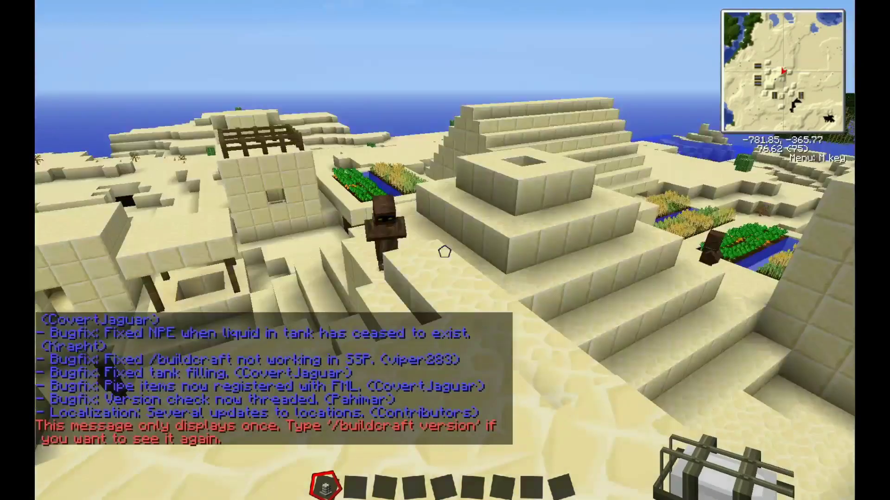
# - Walk over the stepped sandstone roofs of the desert village to examine the default graphics without shaders
pyautogui.press('w')
pyautogui.press('w')
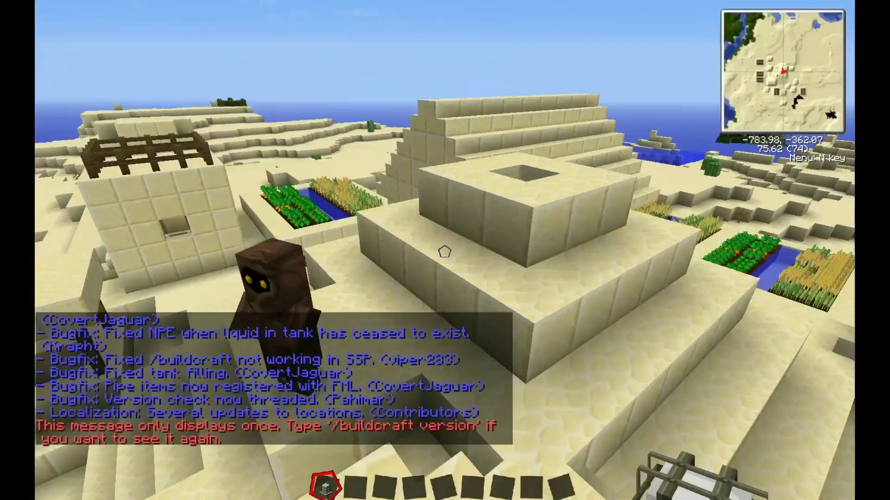
pyautogui.press('w')
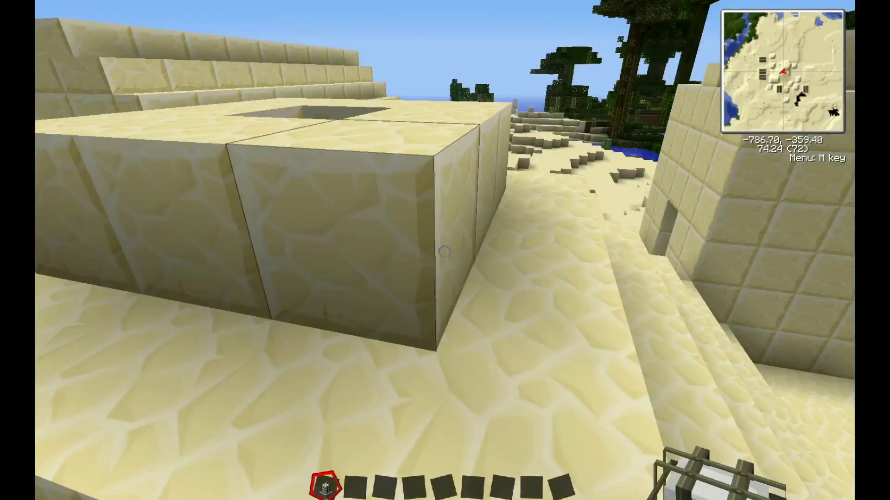
pyautogui.press('w')
pyautogui.press('space')
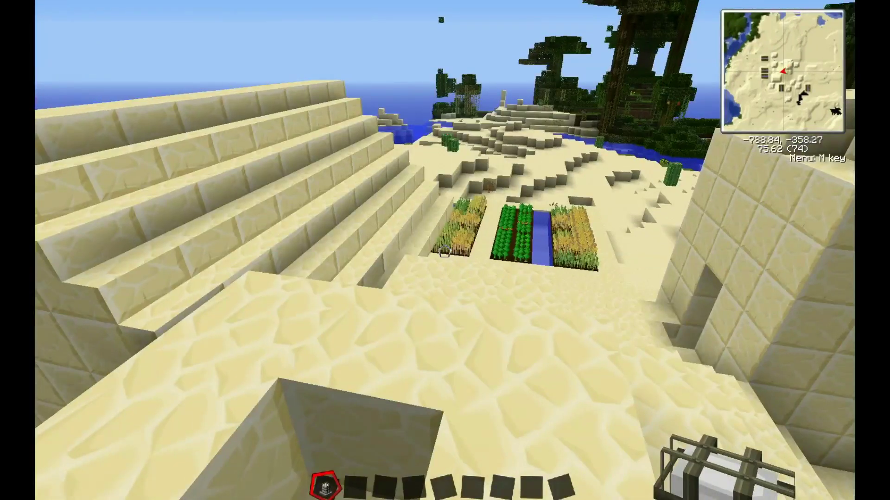
pyautogui.press('w')
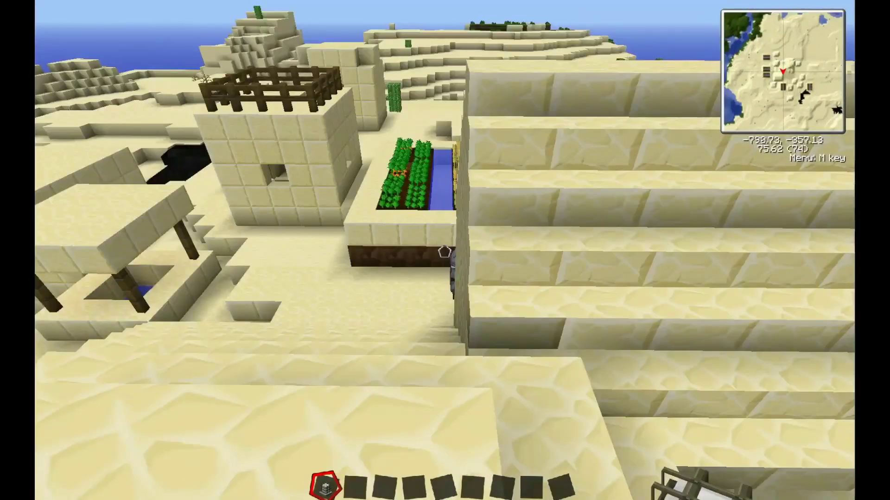
pyautogui.press('w')
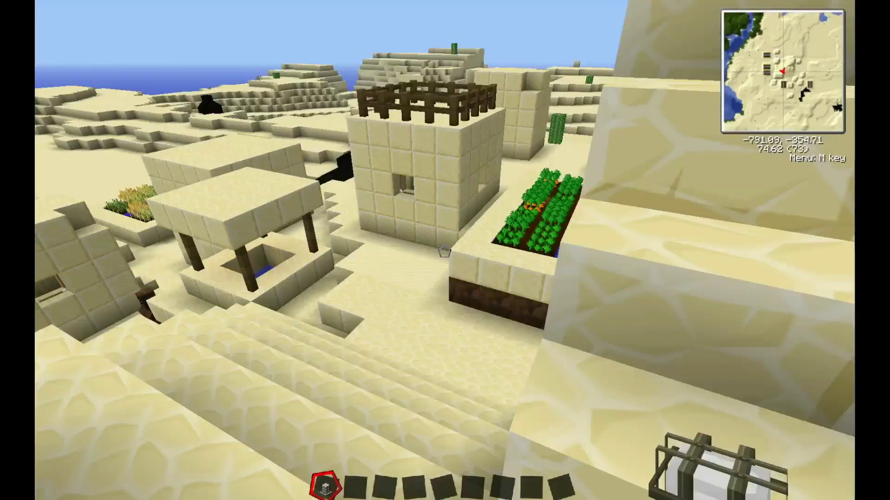
pyautogui.press('w')
pyautogui.press('w')
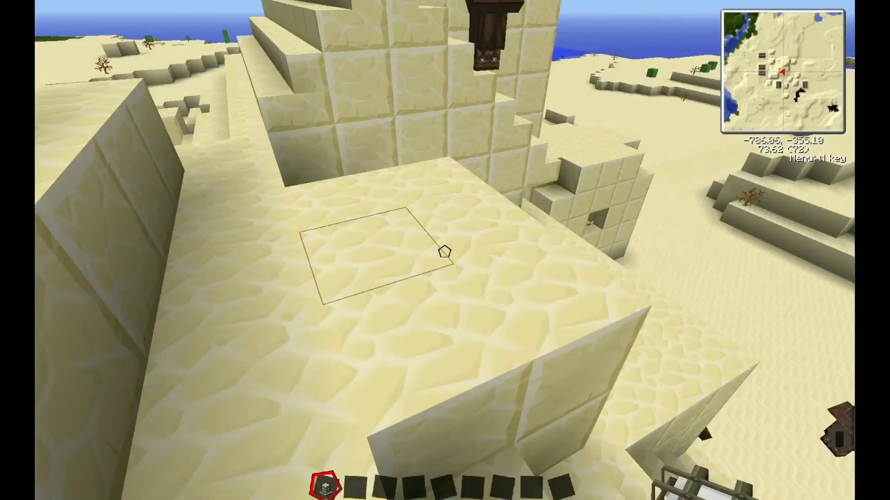
pyautogui.press('w')
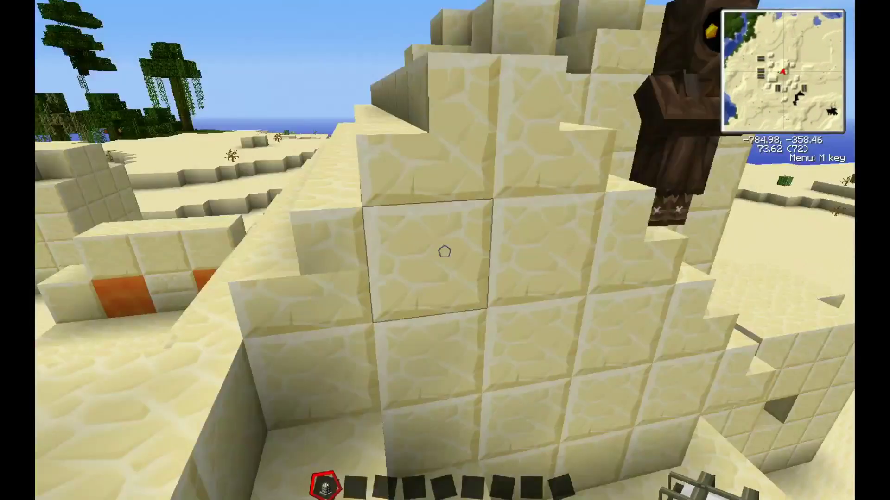
pyautogui.press('w')
pyautogui.press('space')
pyautogui.press('w')
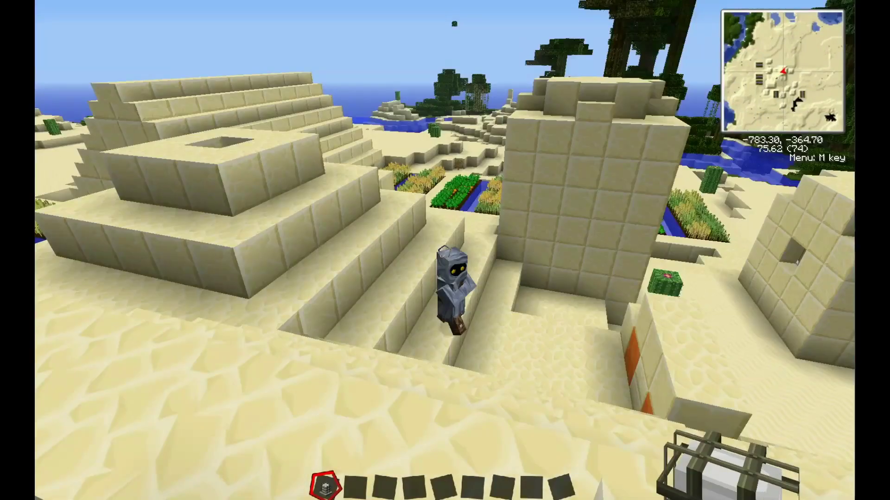
pyautogui.press('w')
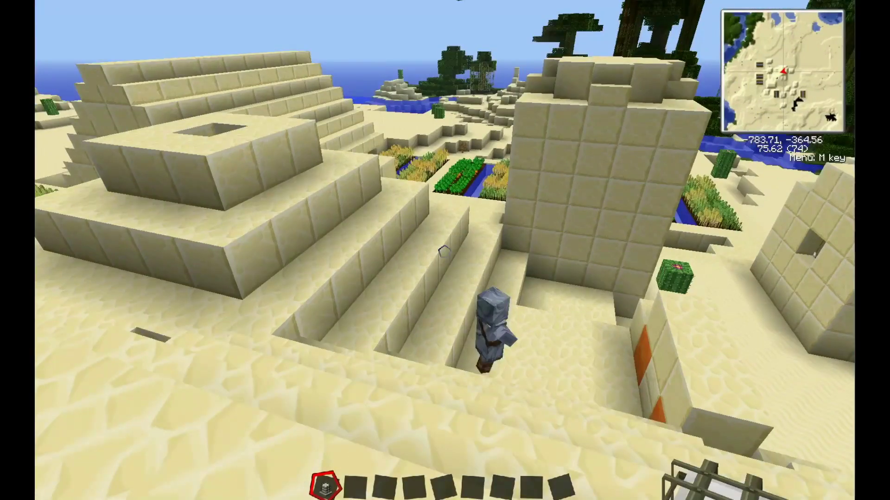
pyautogui.press('w')
pyautogui.press('w')
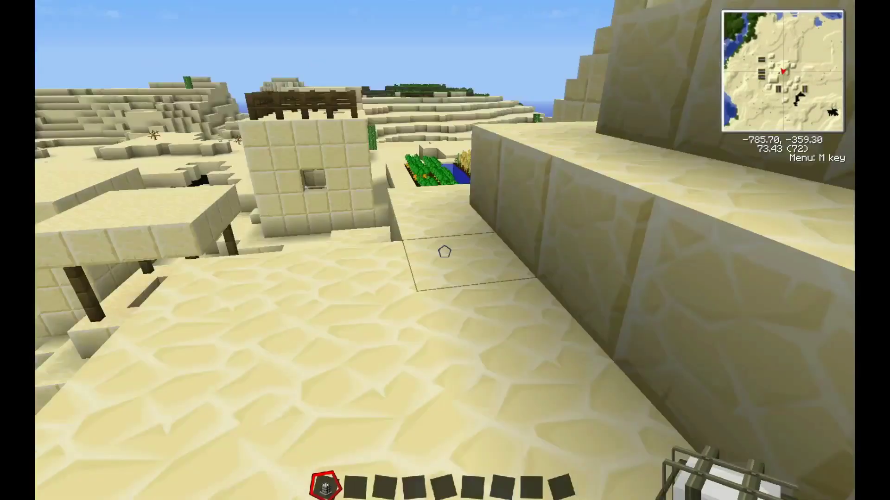
pyautogui.press('w')
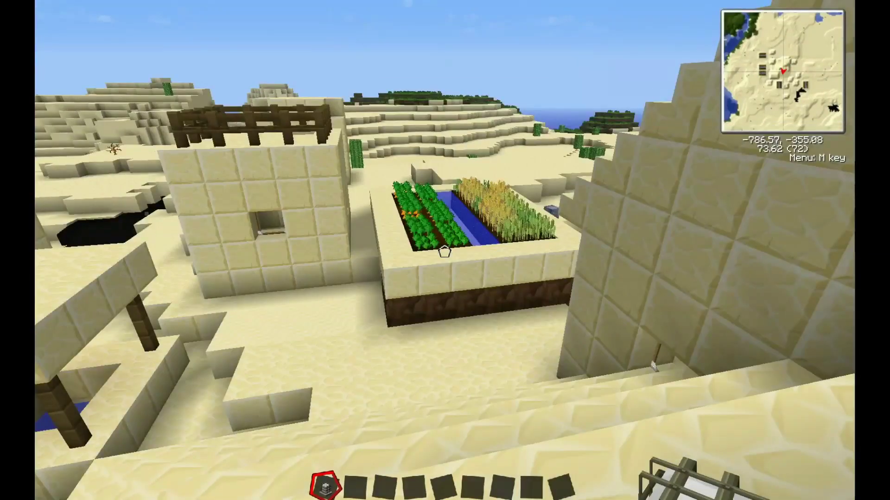
pyautogui.press('w')
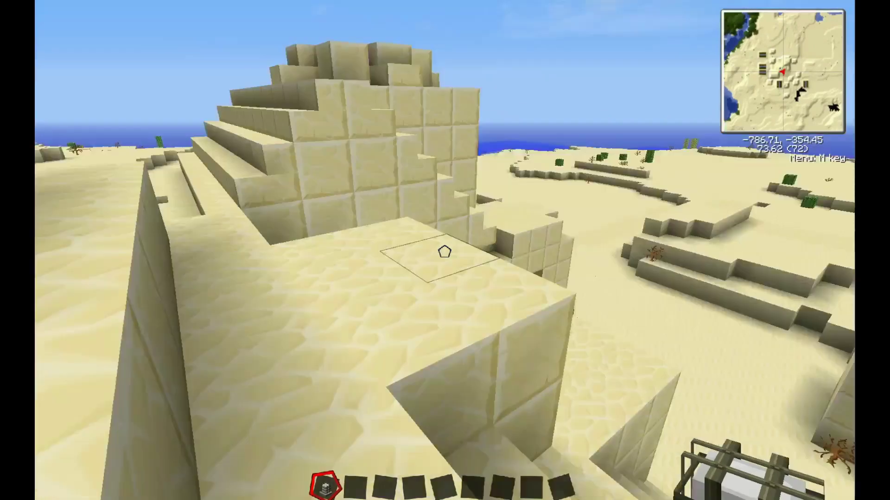
# - Run off the village roofs onto the open desert sand and turn back to view the buildings' facades
pyautogui.press('w')
pyautogui.press('space')
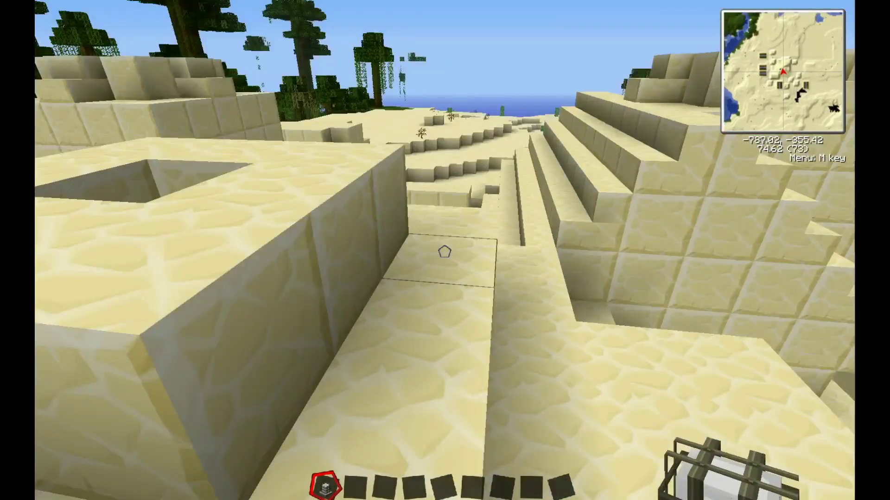
pyautogui.press('w')
pyautogui.press('w')
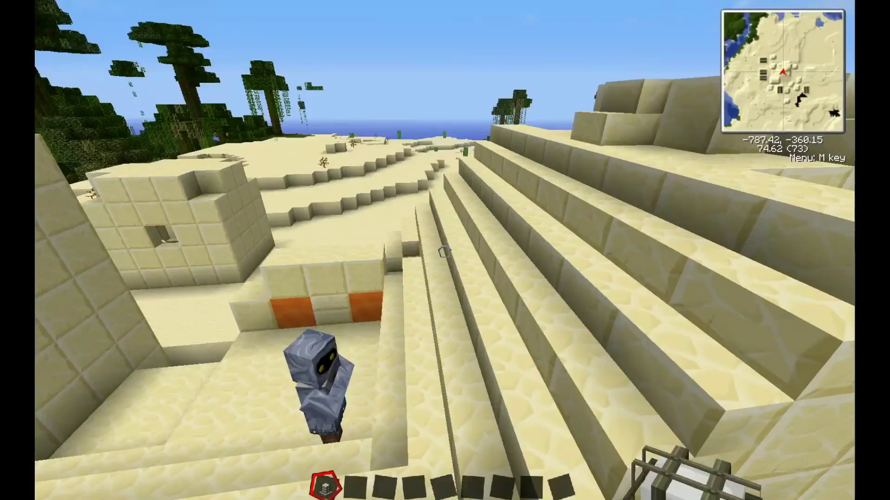
pyautogui.press('w')
pyautogui.press('w')
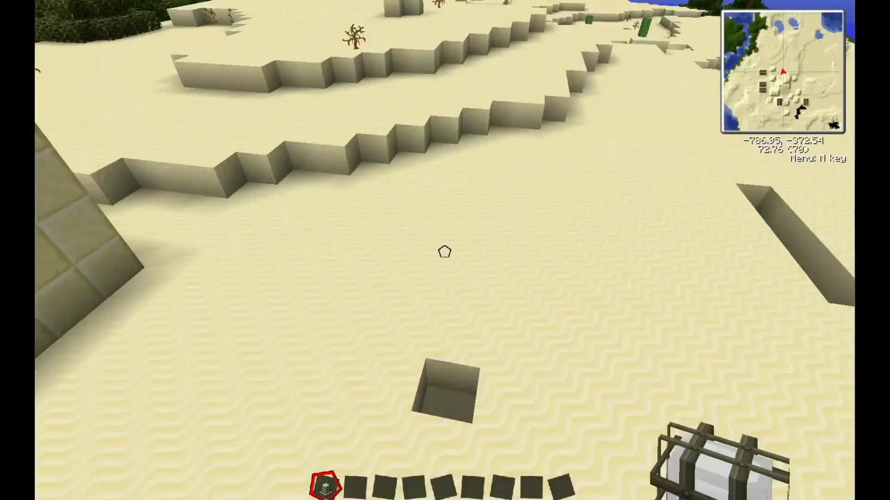
pyautogui.press('w')
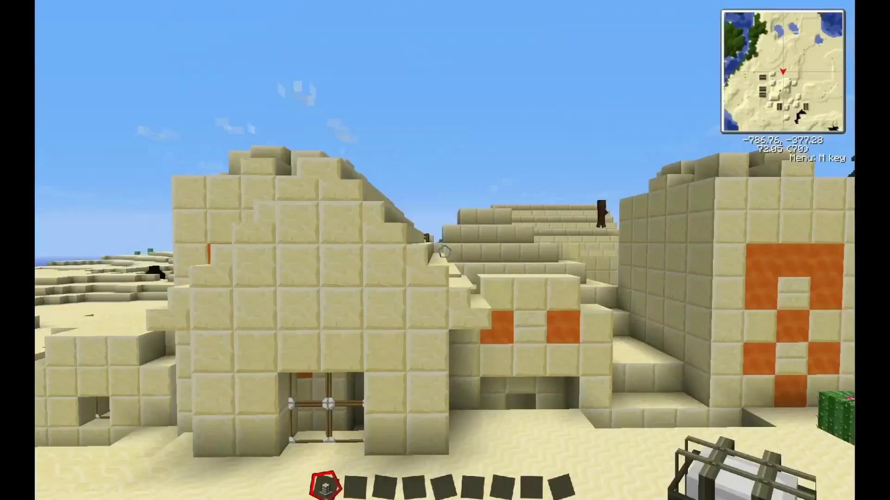
# - Move around and above the desert village to examine the unshaded buildings, sand dunes and water
pyautogui.press('s')
pyautogui.press('d')
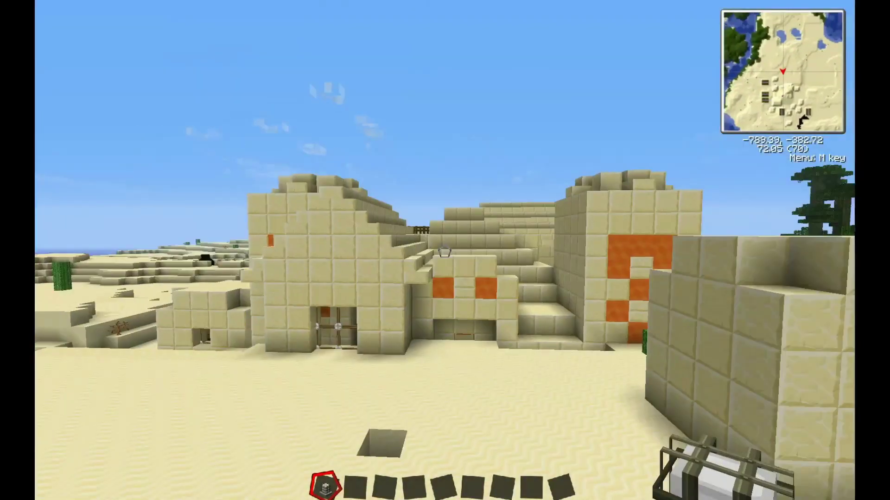
pyautogui.press('w')
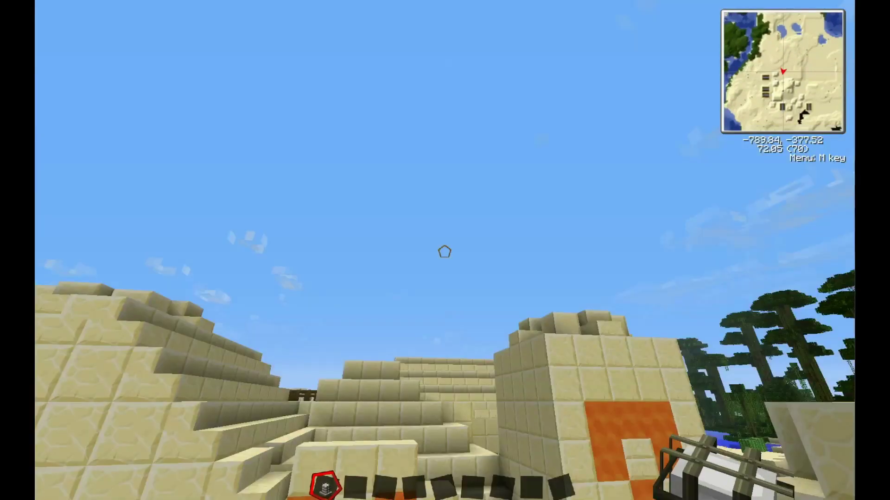
pyautogui.press('w')
pyautogui.press('space')
pyautogui.press('w')
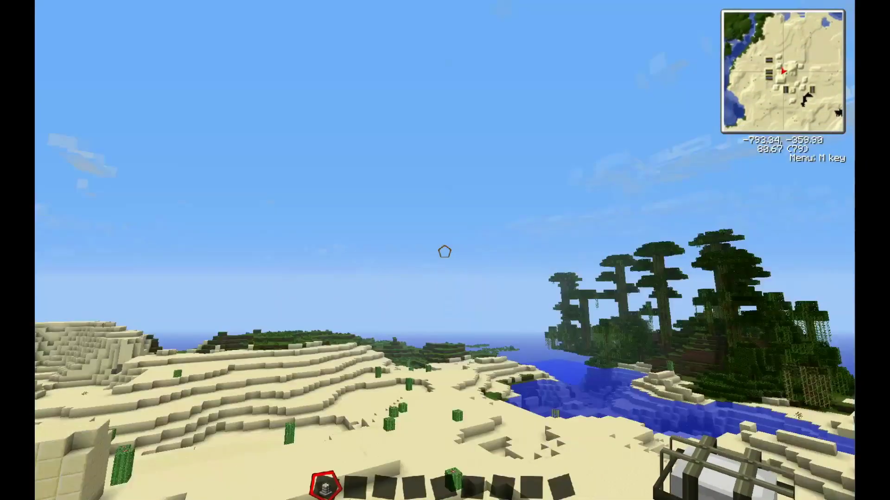
pyautogui.press('s')
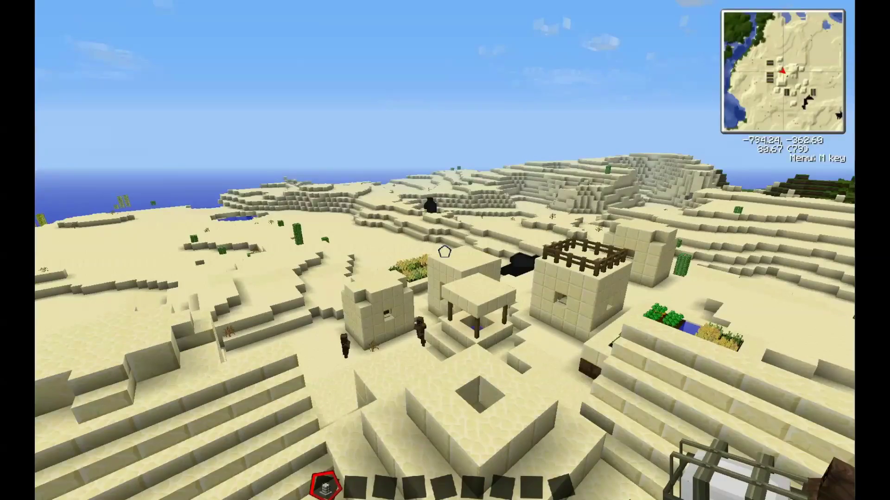
# - Save the world, return to the title screen and quit the game
pyautogui.press('Escape')
pyautogui.press('Escape')
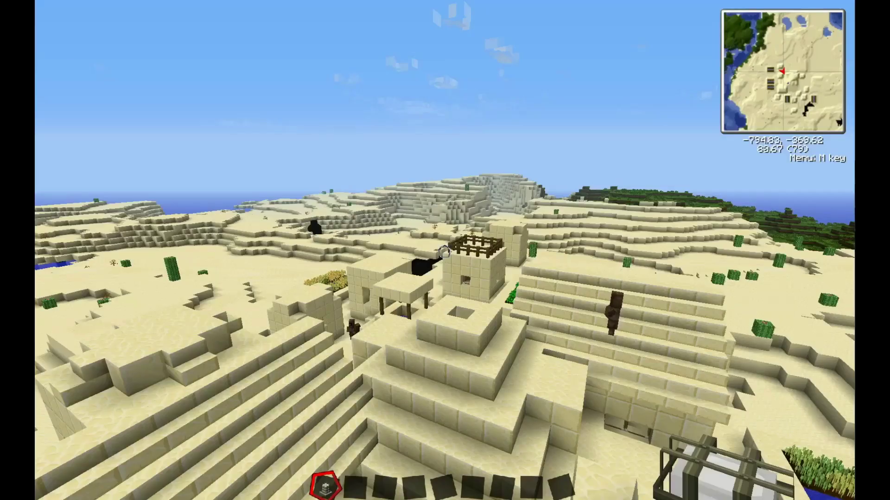
pyautogui.press('Escape')
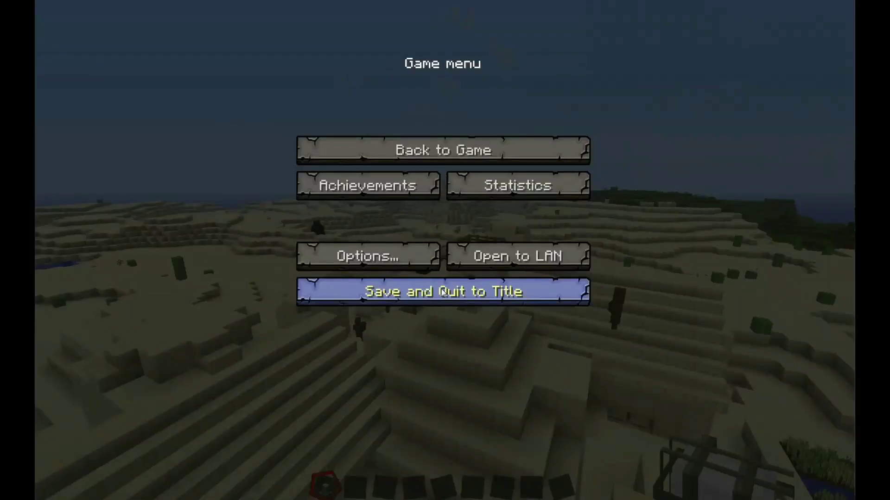
pyautogui.click(443, 292)
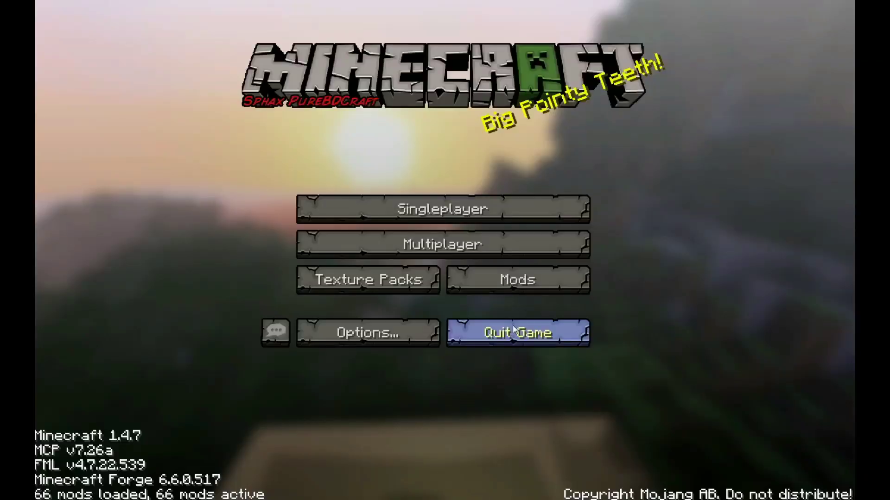
pyautogui.click(513, 326)
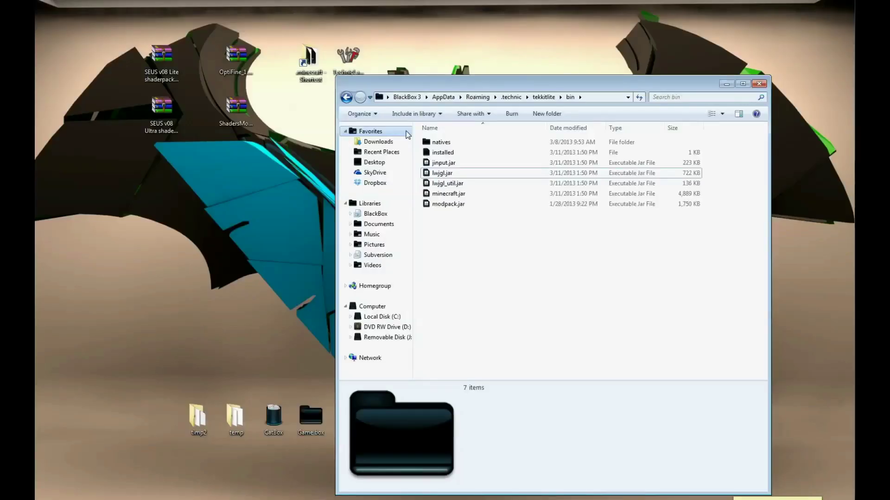
pyautogui.click(469, 196)
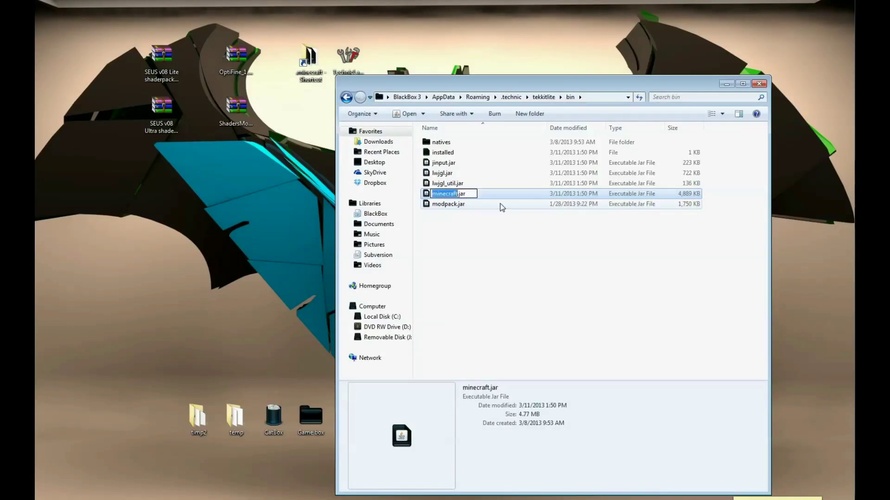
pyautogui.click(499, 204)
pyautogui.click(489, 197)
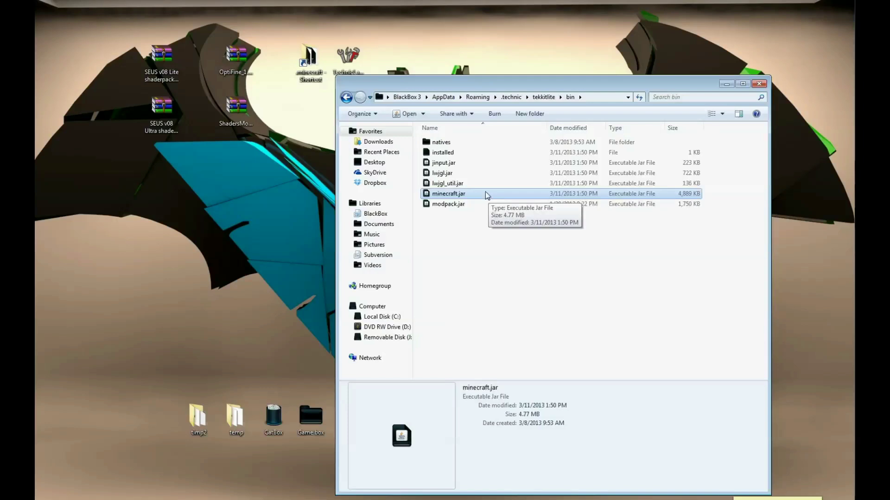
# - Open modpack.jar from the tekkitlite bin folder as an archive in WinRAR and dismiss the licence reminder
pyautogui.click(466, 204)
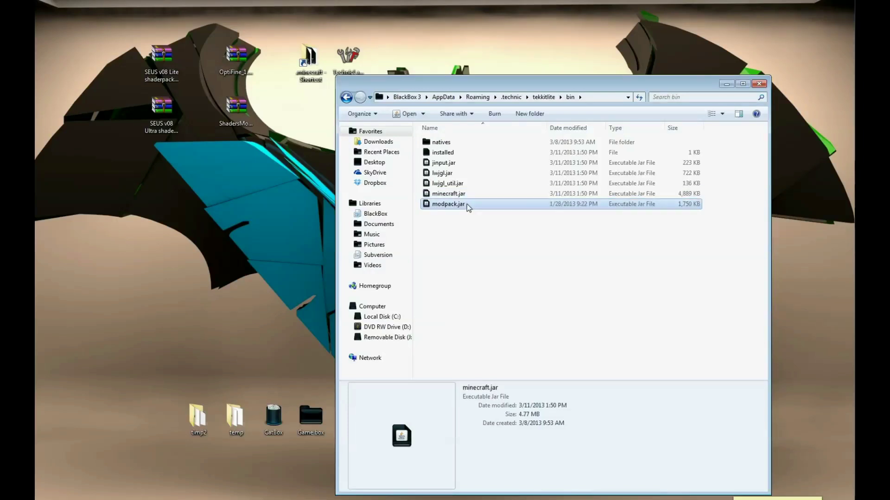
pyautogui.rightClick(469, 206)
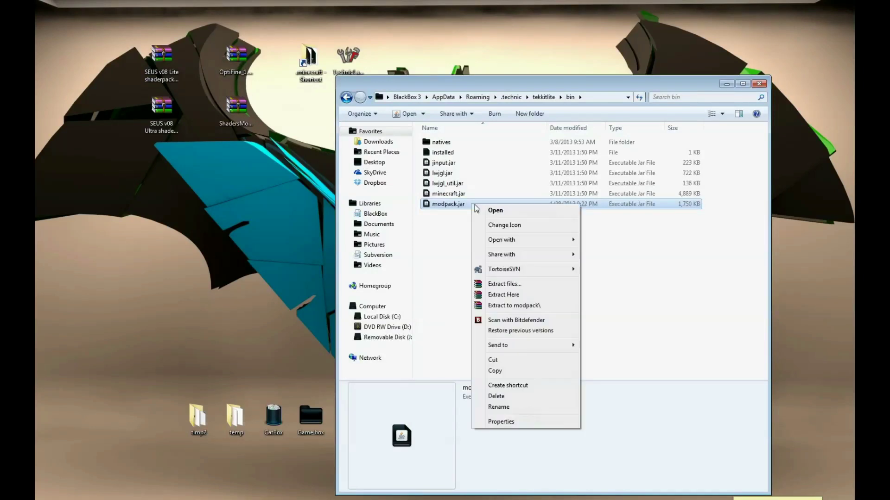
pyautogui.click(447, 208)
pyautogui.rightClick(447, 207)
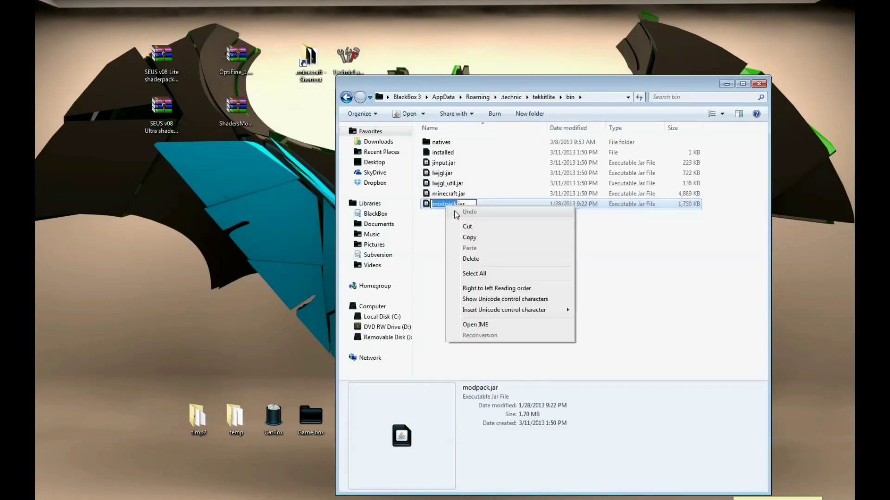
pyautogui.rightClick(495, 206)
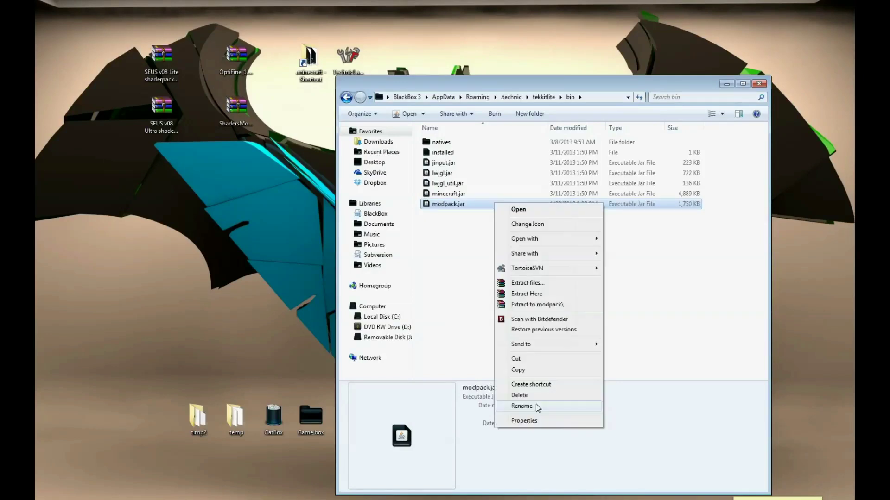
pyautogui.moveTo(579, 239)
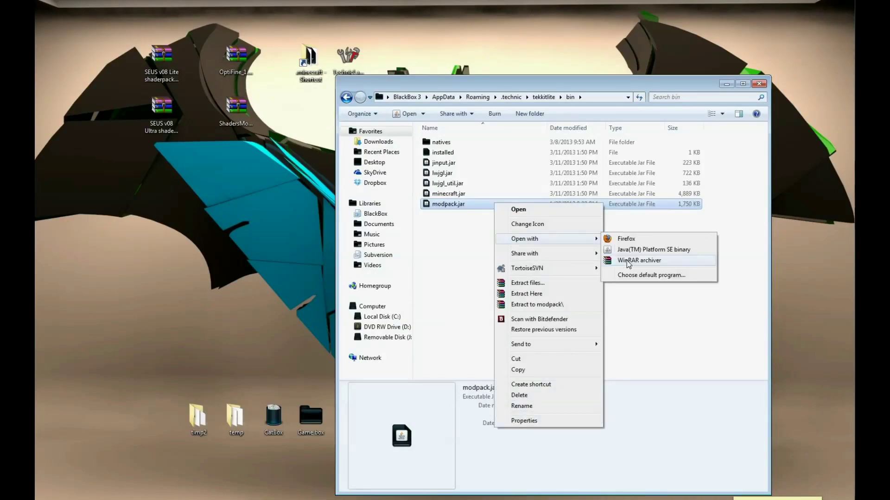
pyautogui.click(627, 261)
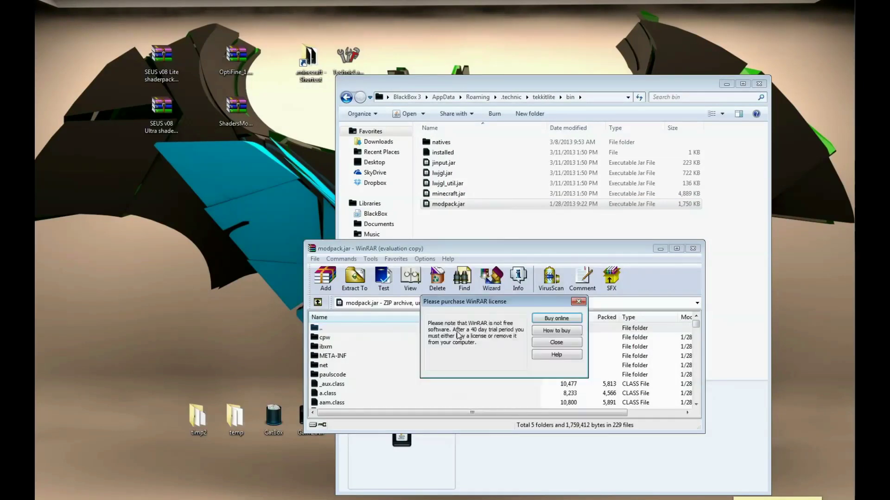
pyautogui.press('Escape')
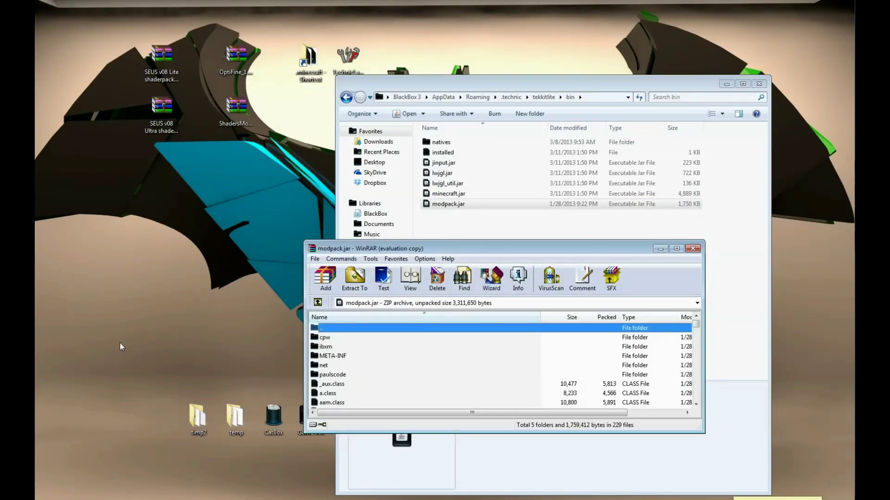
# - Delete the META-INF folder from the modpack.jar archive
pyautogui.click(343, 357)
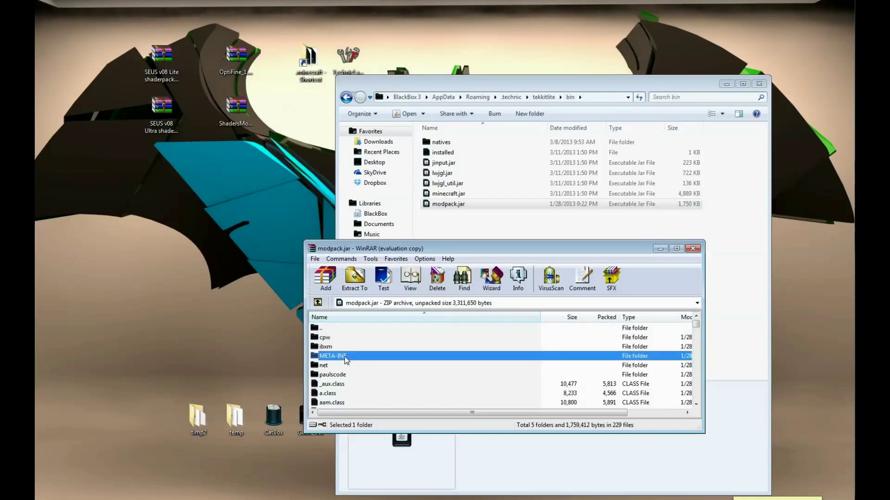
pyautogui.rightClick(344, 357)
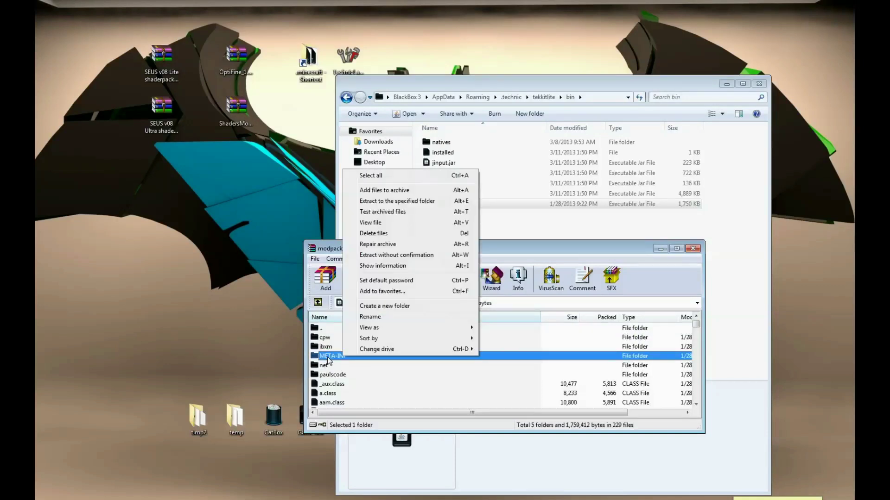
pyautogui.click(373, 233)
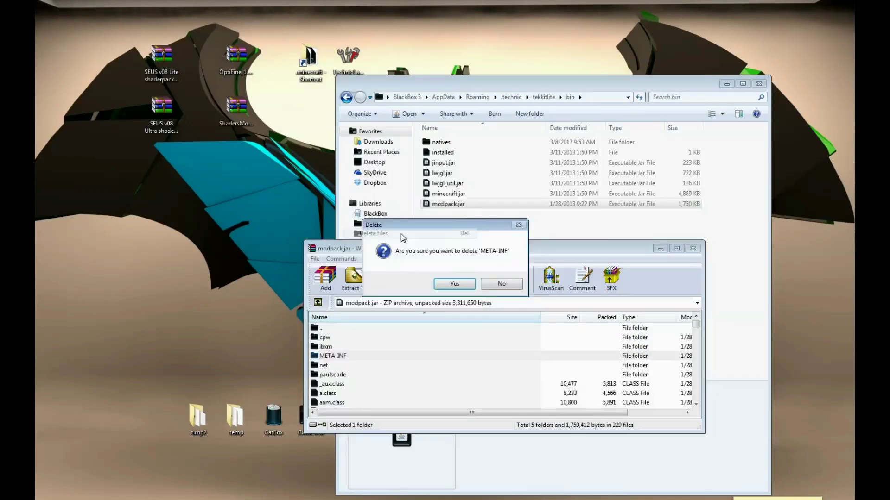
pyautogui.click(469, 284)
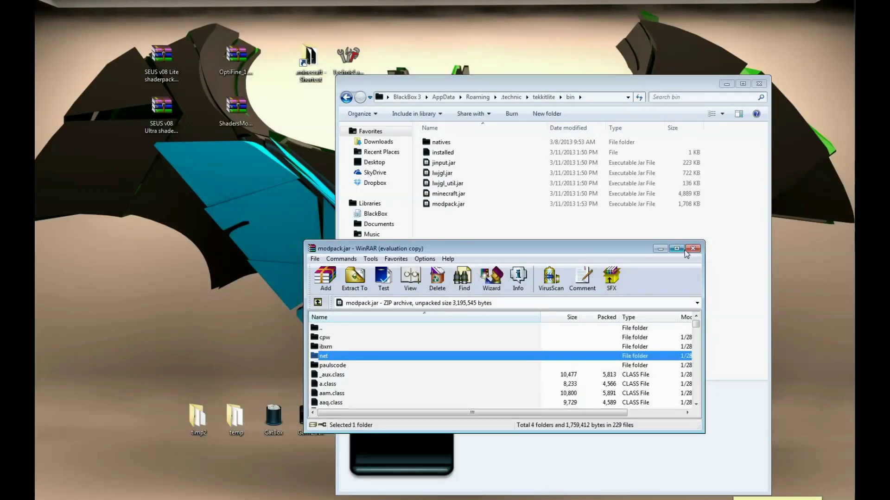
# - Open the desktop archive OptiFine_1.4.6_HD_U_D5.zip and arrange its window beside the modpack.jar archive
pyautogui.moveTo(468, 248); pyautogui.dragTo(586, 61)
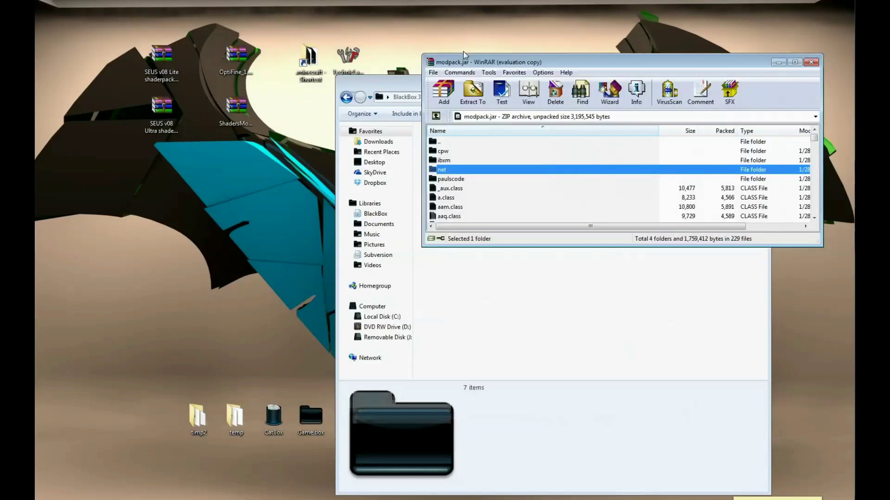
pyautogui.doubleClick(233, 59)
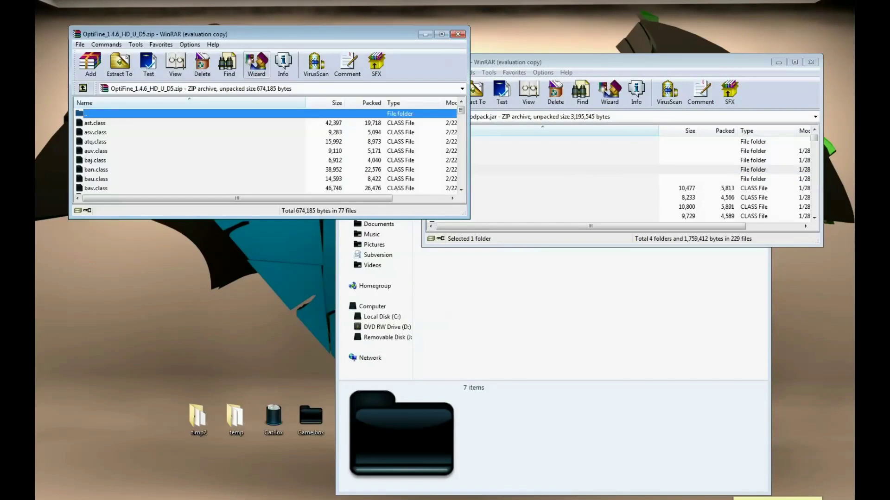
pyautogui.click(343, 87)
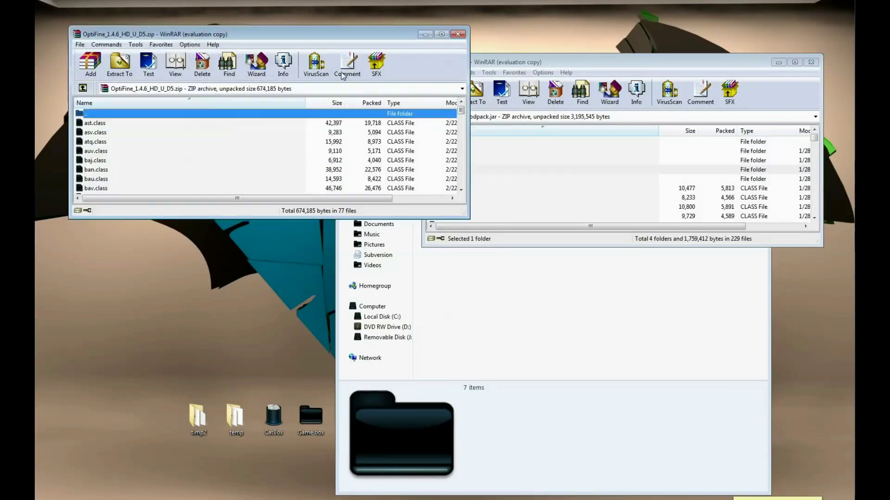
pyautogui.moveTo(329, 35); pyautogui.dragTo(328, 82)
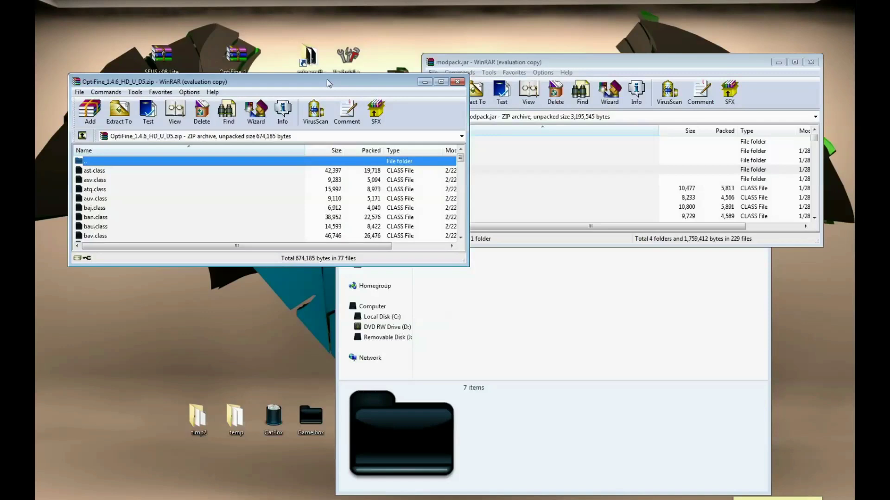
pyautogui.moveTo(327, 79); pyautogui.dragTo(324, 62)
# - Add all files from the OptiFine archive to modpack.jar in "Add and replace files" mode, then close the OptiFine archive
pyautogui.scroll(-10, 201, 162)
pyautogui.scroll(10, 201, 162)
pyautogui.click(194, 147)
pyautogui.scroll(-10, 193, 168)
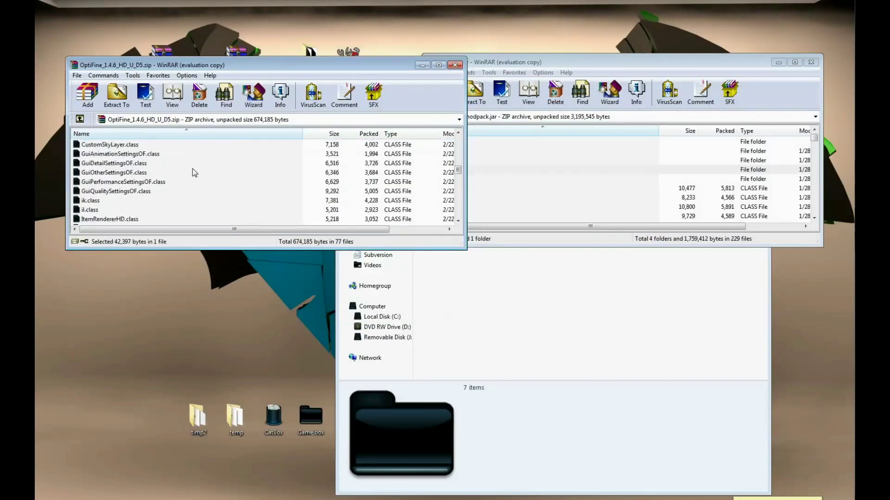
pyautogui.hotkey('ctrl', 'a')
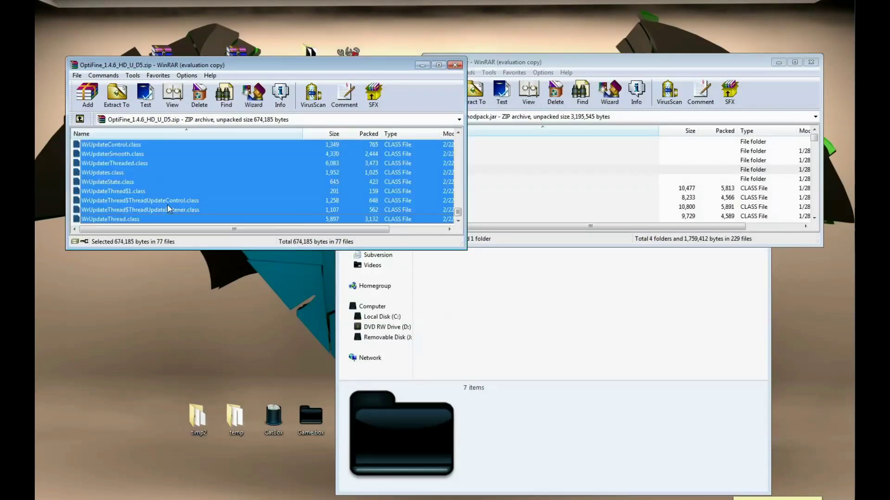
pyautogui.moveTo(167, 205); pyautogui.dragTo(578, 213)
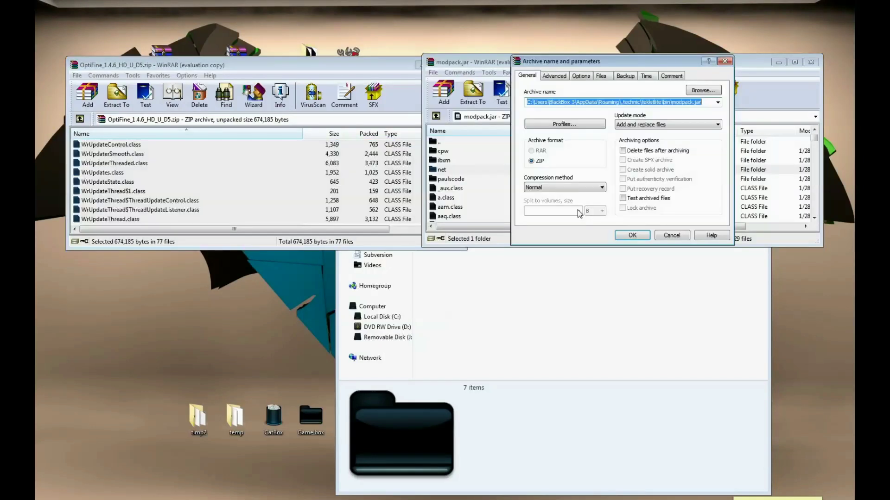
pyautogui.click(617, 236)
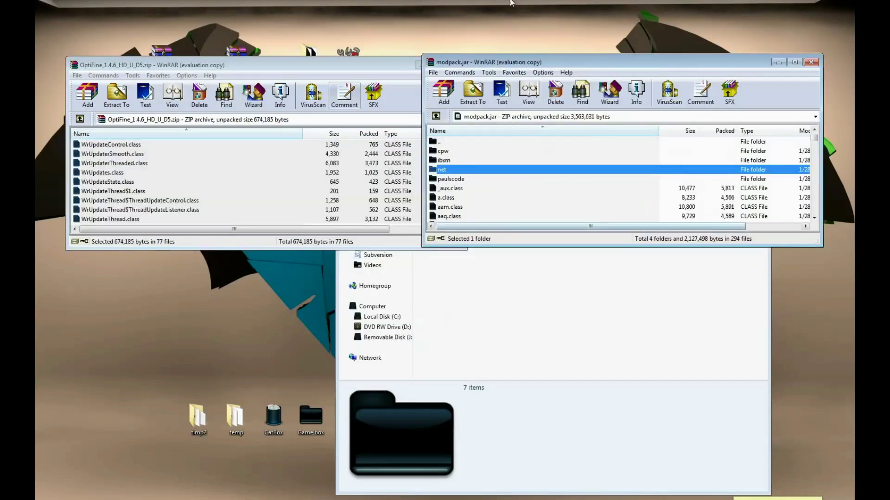
pyautogui.click(408, 67)
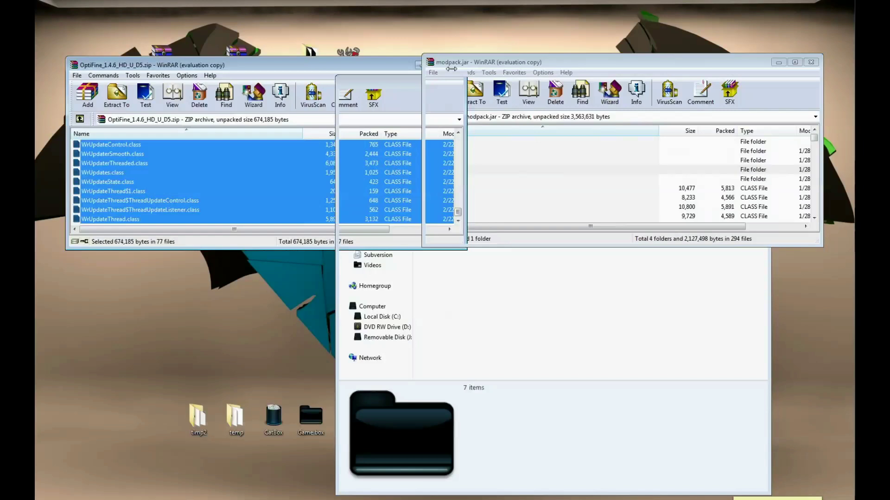
pyautogui.click(385, 82)
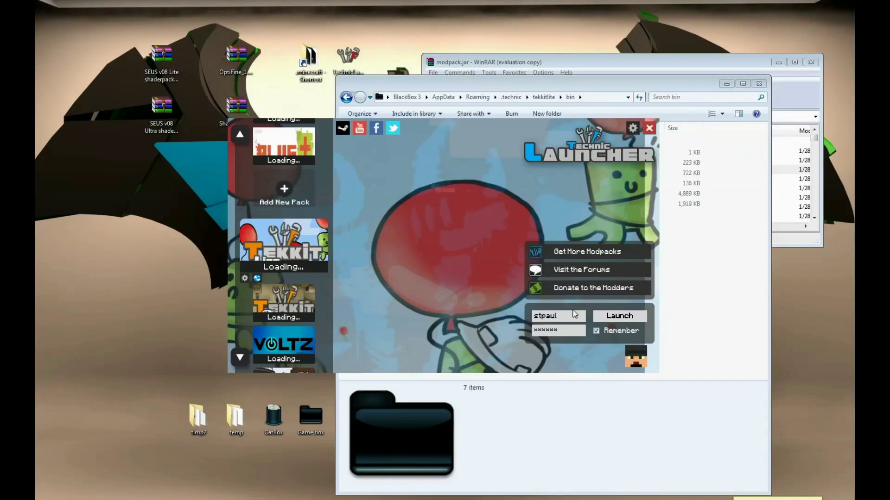
# - Launch Tekkit Lite from the Technic Launcher and load the singleplayer world "New World" to test OptiFine
pyautogui.click(611, 319)
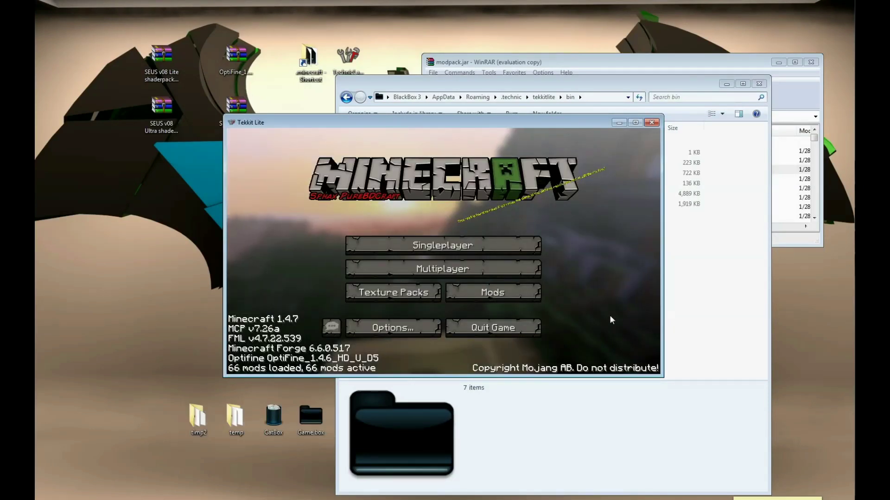
pyautogui.click(444, 251)
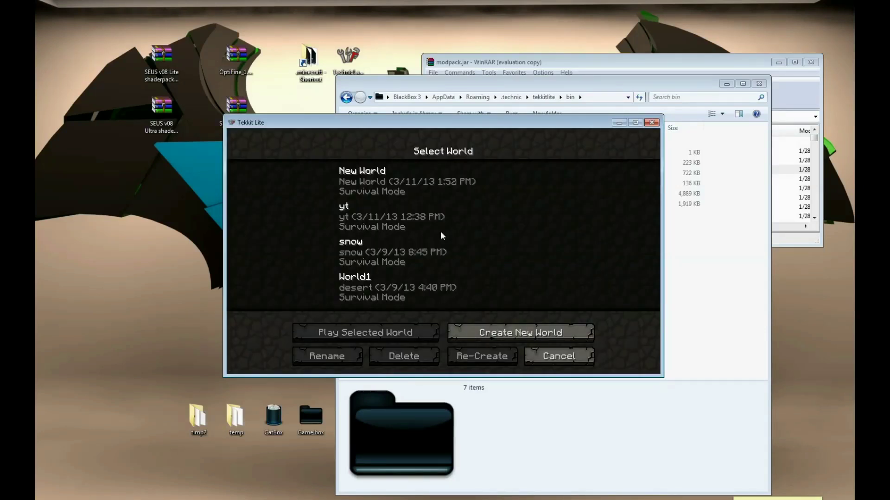
pyautogui.click(435, 188)
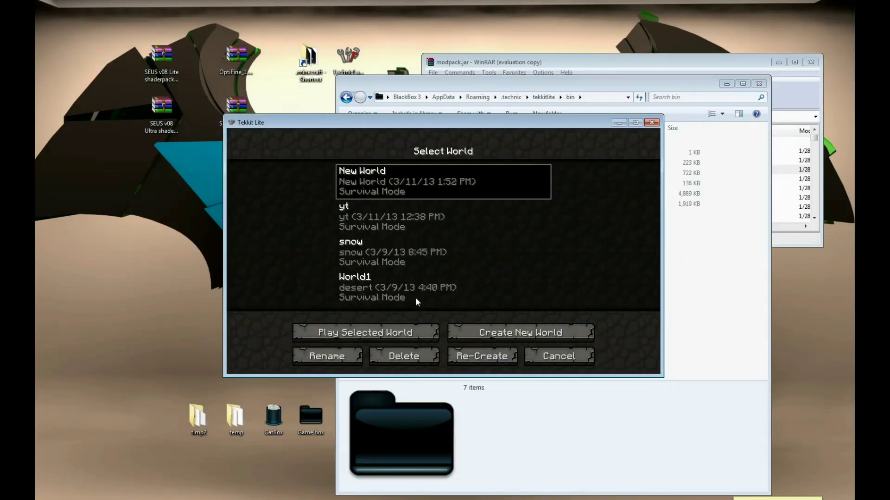
pyautogui.click(421, 335)
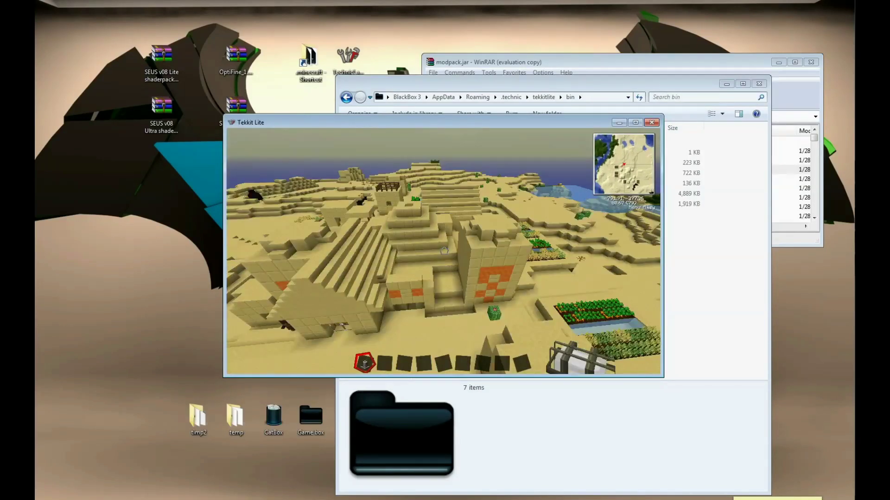
# - Switch the paused Tekkit Lite game to full screen and resume playing
pyautogui.press('Escape')
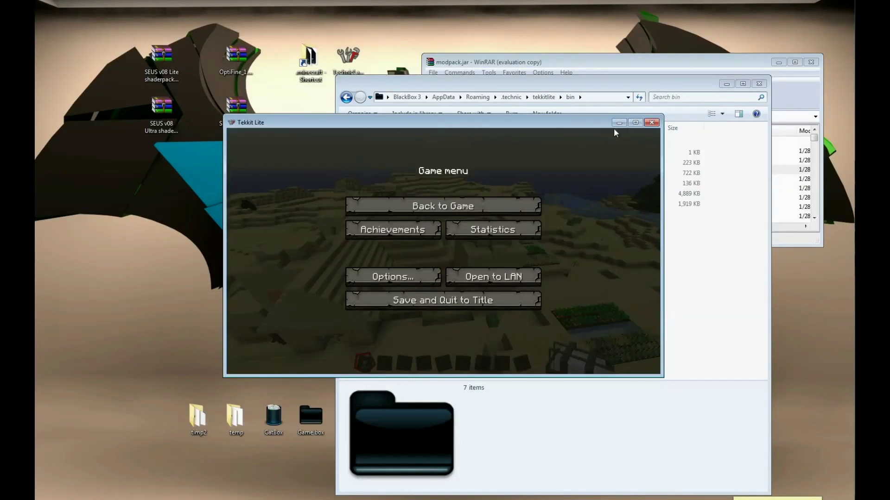
pyautogui.press('F11')
pyautogui.press('Escape')
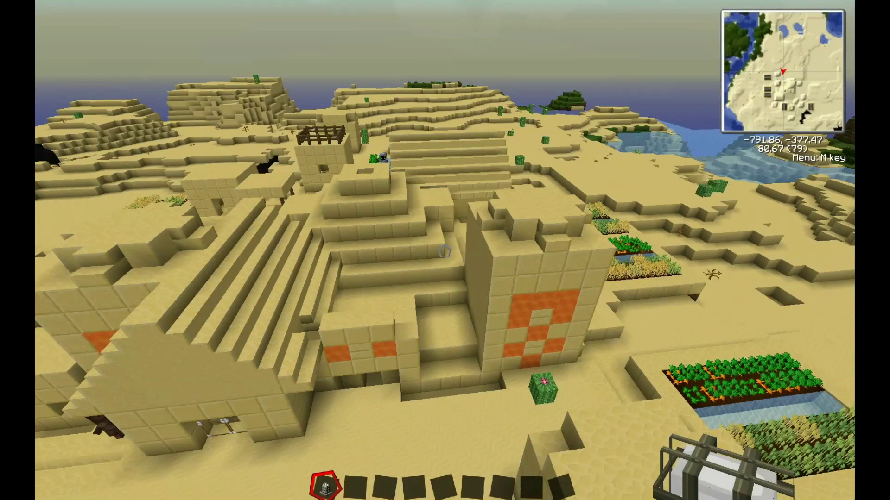
# - Drop the held cage lamp and descend to the sand in front of the desert village buildings
pyautogui.press('q')
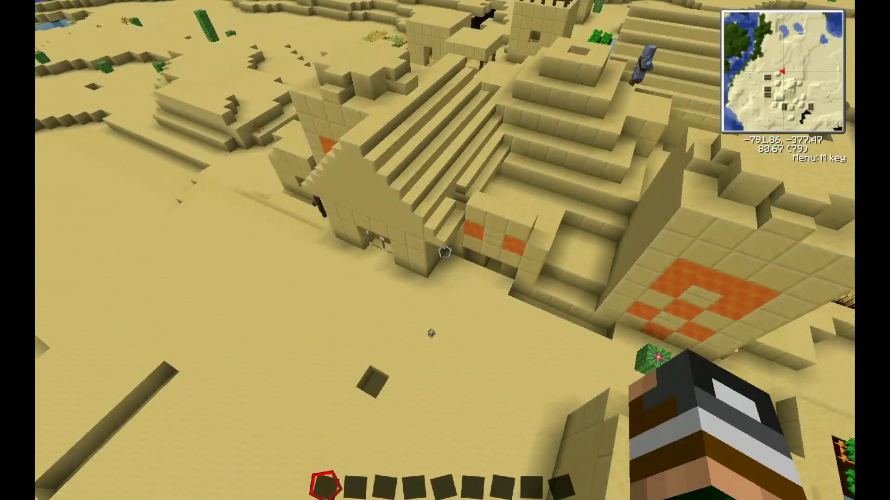
pyautogui.press('shift')
pyautogui.press('w')
pyautogui.press('shift')
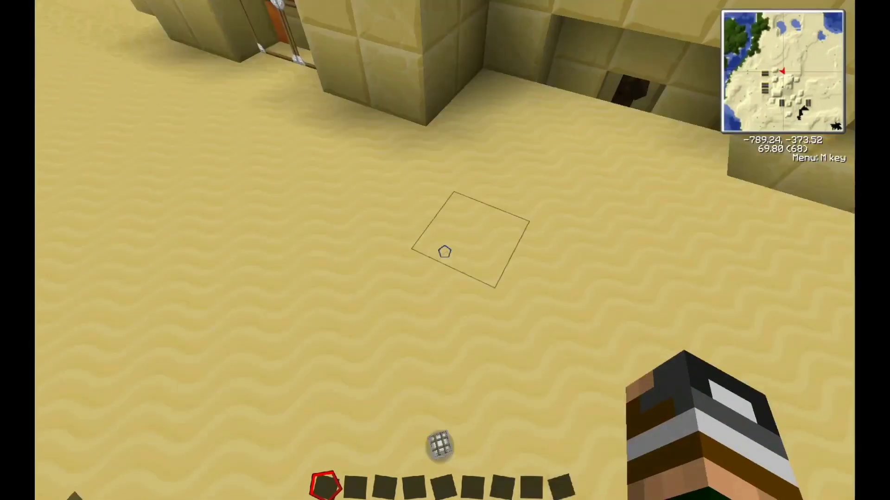
pyautogui.press('w')
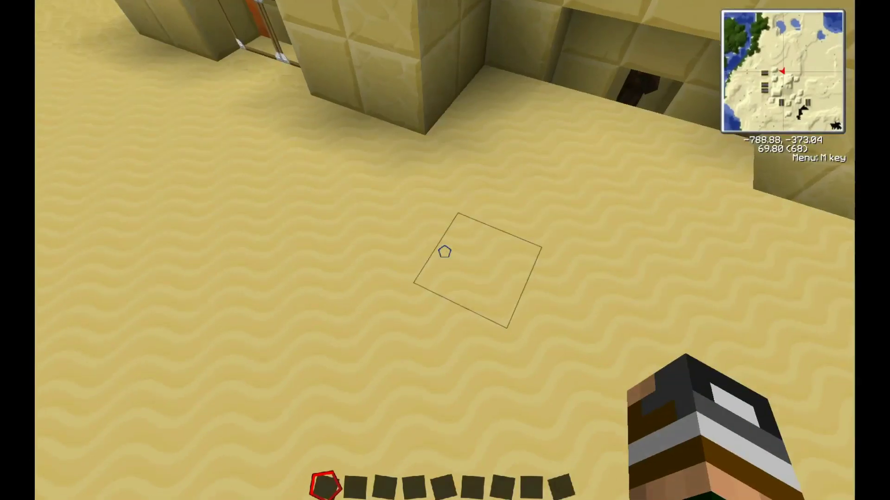
# - Look through the BuildCraft items on page 2 of the creative inventory, and close it again
pyautogui.press('e')
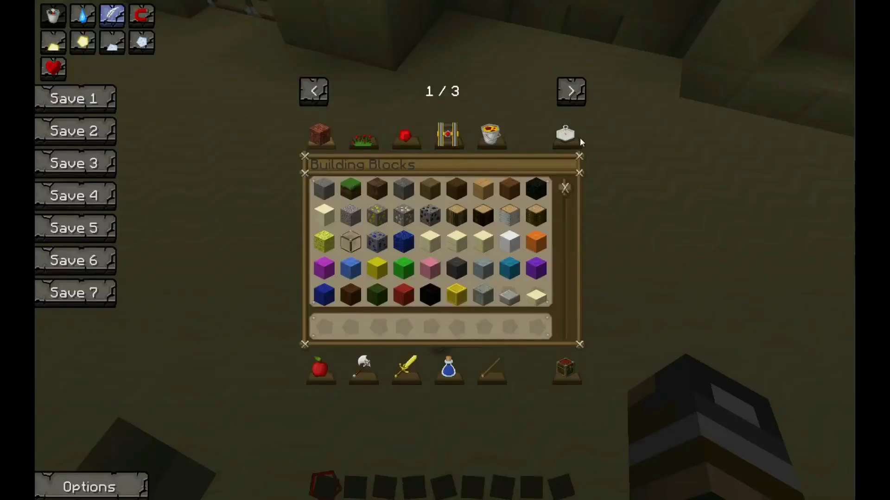
pyautogui.click(571, 91)
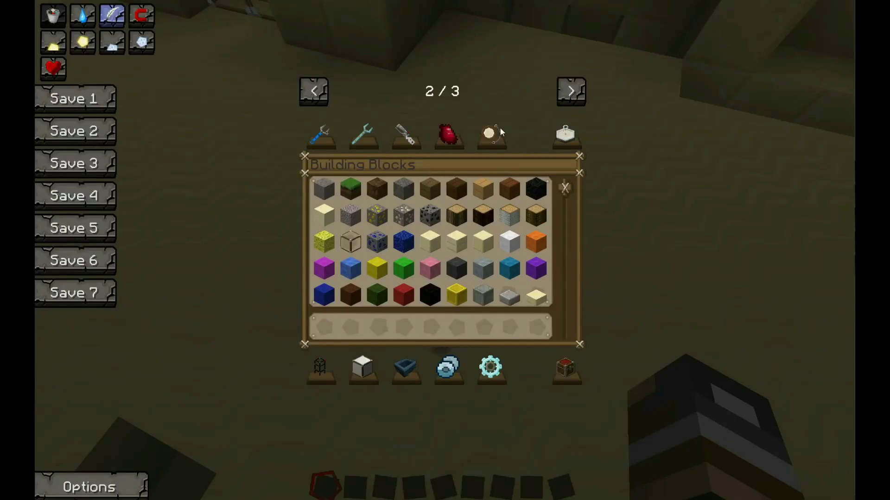
pyautogui.click(507, 370)
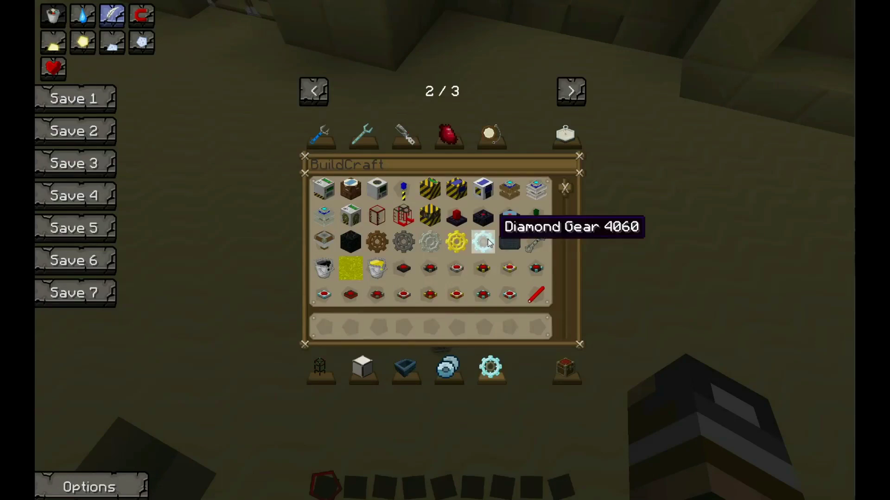
pyautogui.press('e')
# - Test the OptiFine zoom on the sand, land, and walk up to the village's sandstone wall with orange blocks
pyautogui.press('c')
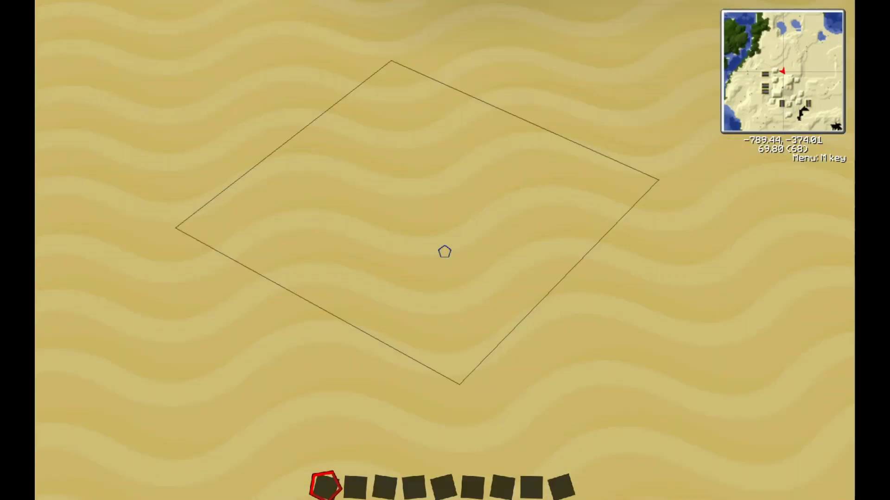
pyautogui.press('shift')
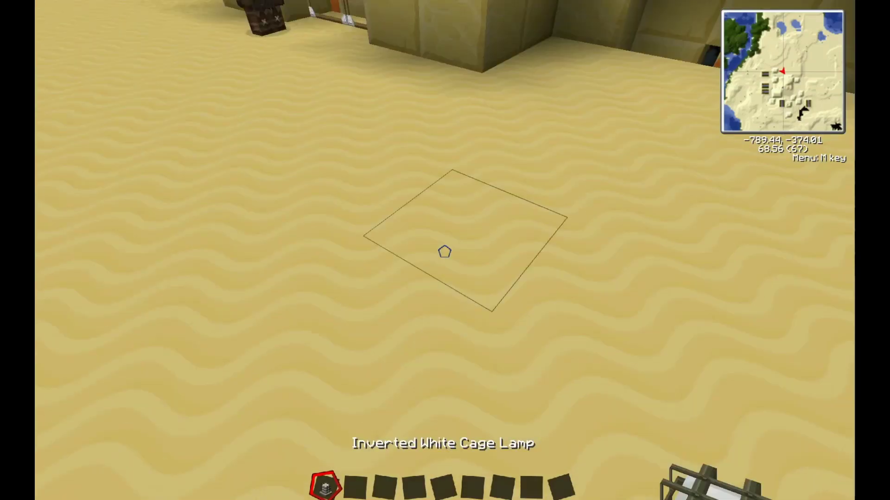
pyautogui.press('w')
pyautogui.press('w')
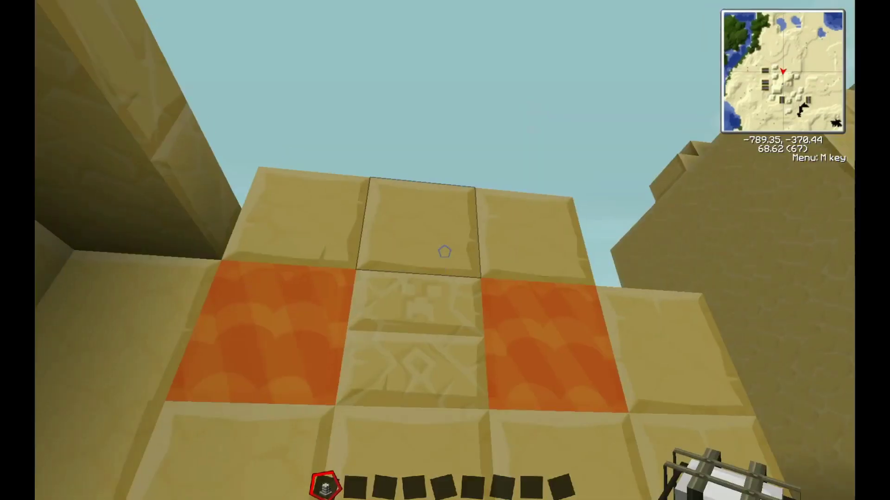
# - Pause the game and open its video settings to examine the OptiFine quality options
pyautogui.press('Escape')
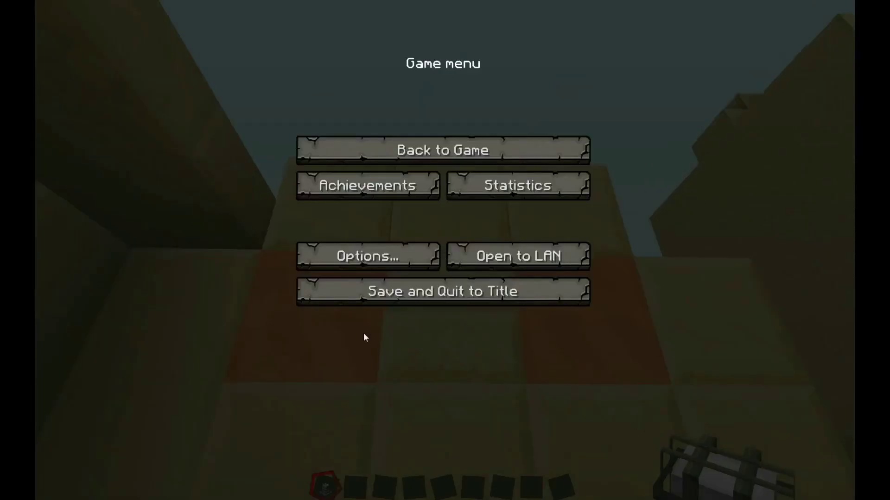
pyautogui.click(387, 260)
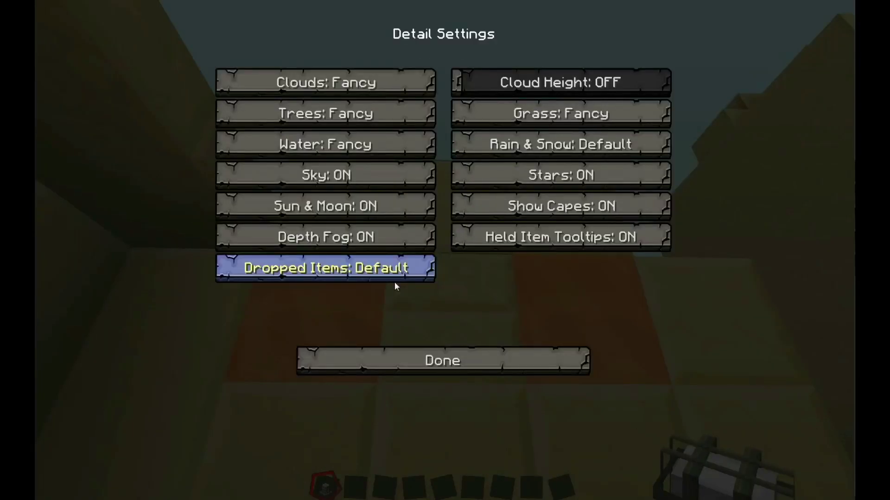
pyautogui.click(376, 211)
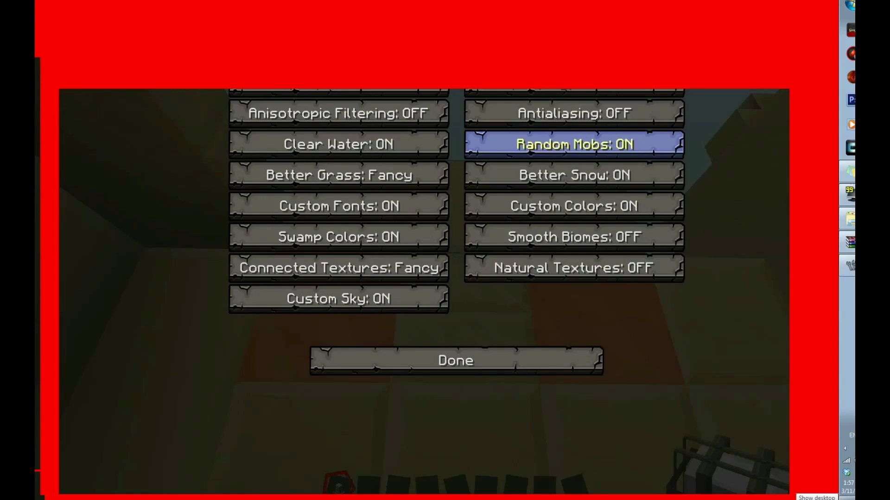
# - Show the desktop and browse from the .minecraft shortcut to the Roaming\.technic\tekkitlite\bin folder
pyautogui.click(848, 498)
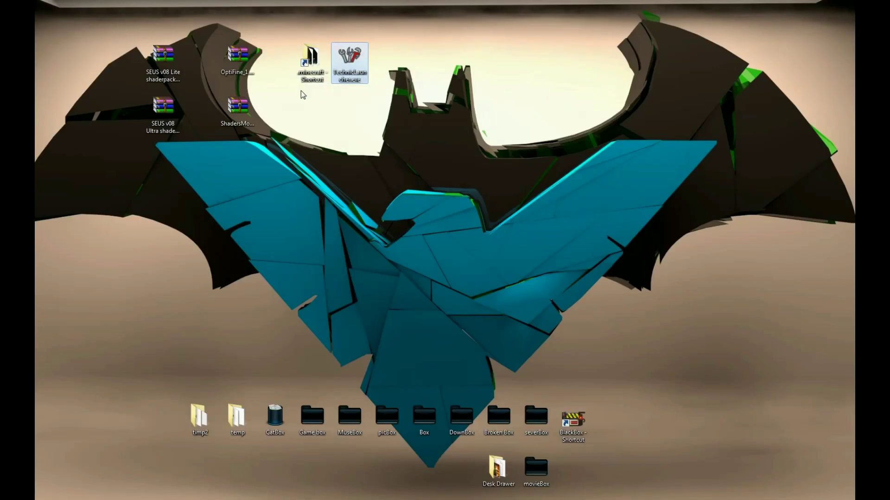
pyautogui.doubleClick(304, 76)
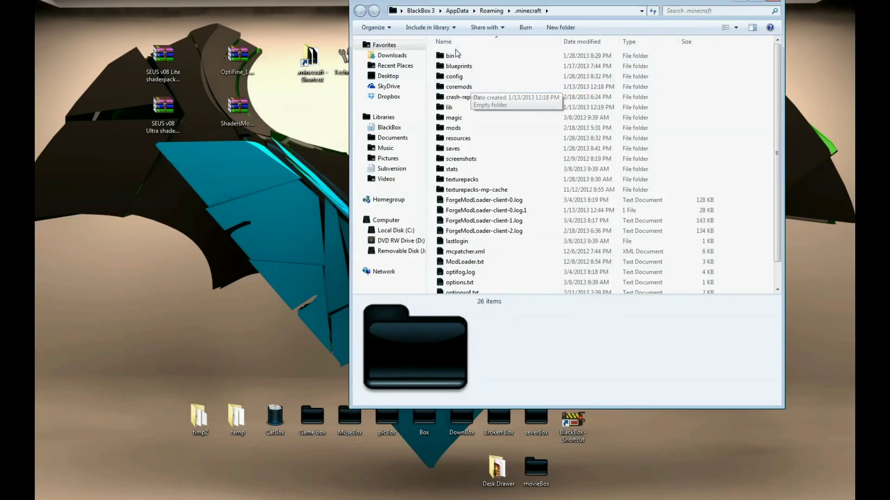
pyautogui.click(493, 10)
pyautogui.doubleClick(469, 77)
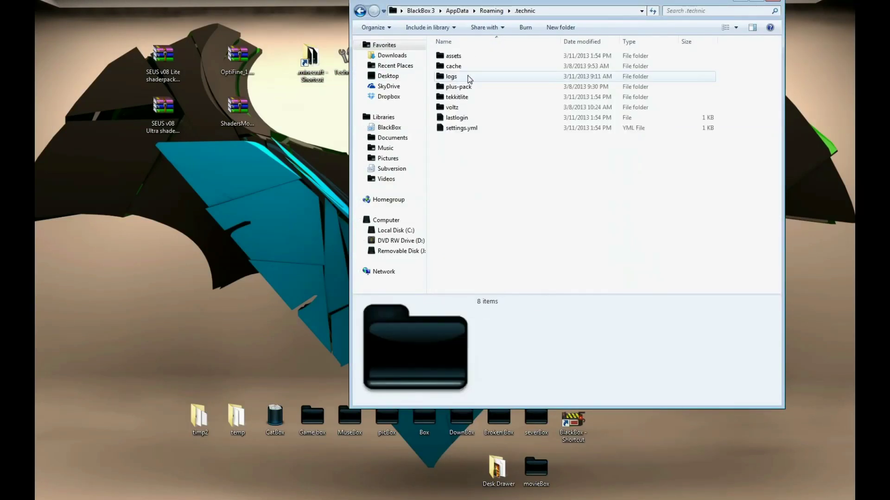
pyautogui.click(467, 99)
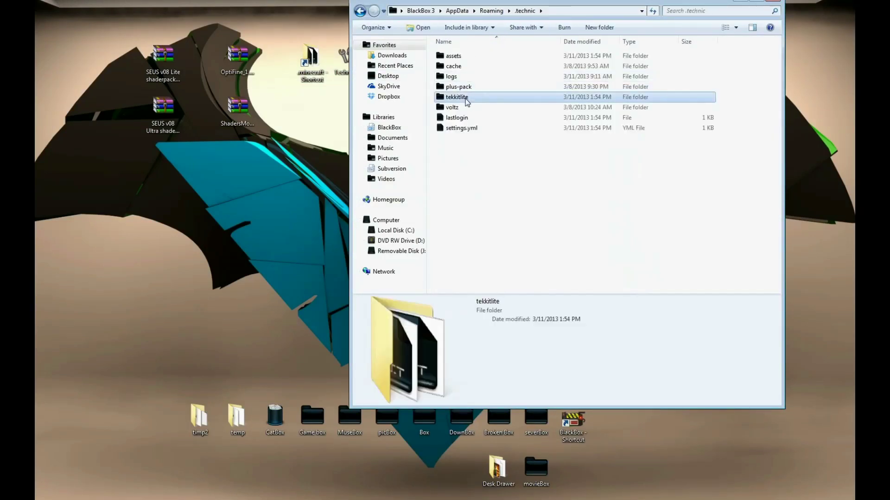
pyautogui.doubleClick(467, 98)
pyautogui.scroll(-1, 486, 259)
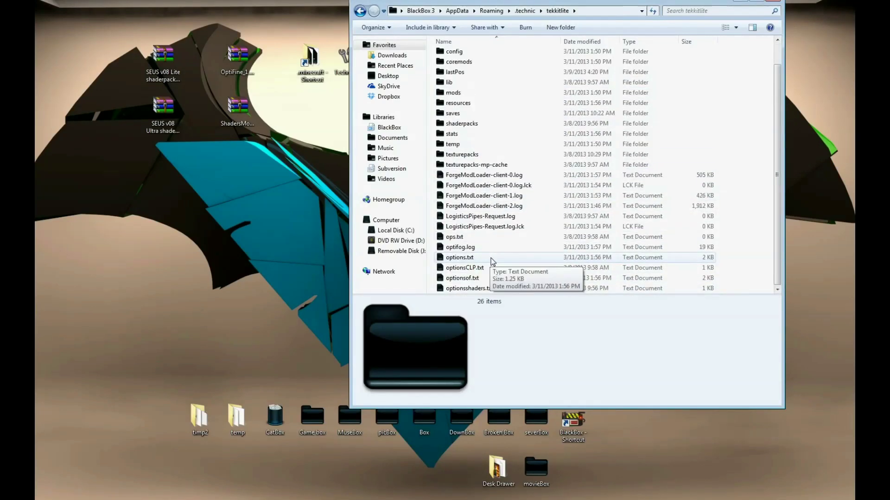
pyautogui.scroll(1, 477, 188)
pyautogui.doubleClick(477, 52)
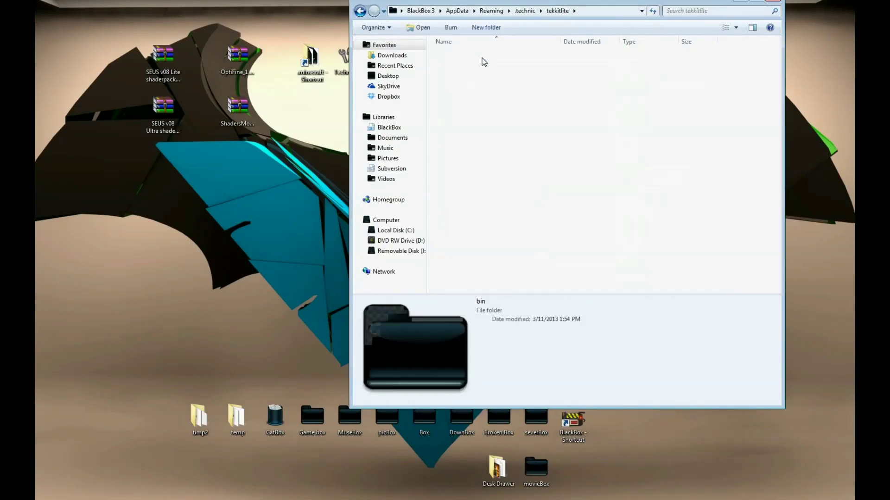
# - Open modpack.jar with WinRAR archiver, place its window over the bin folder, and dismiss the licence reminder
pyautogui.click(468, 118)
pyautogui.rightClick(469, 119)
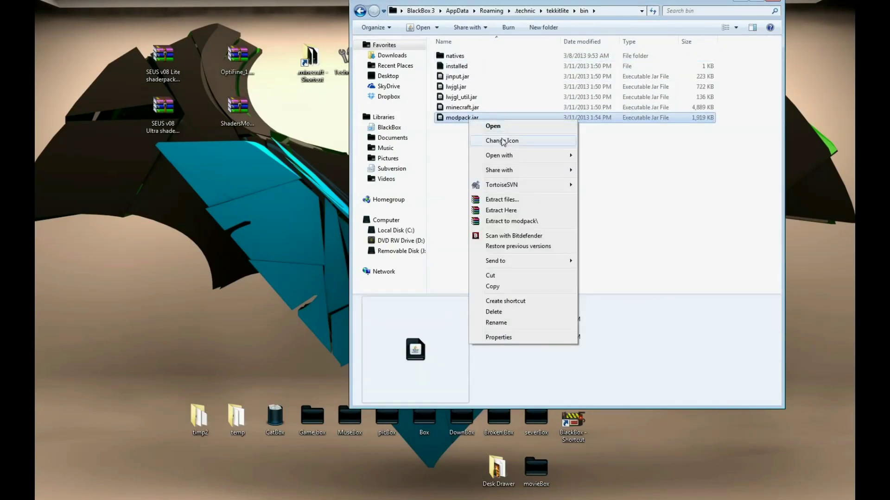
pyautogui.moveTo(500, 158)
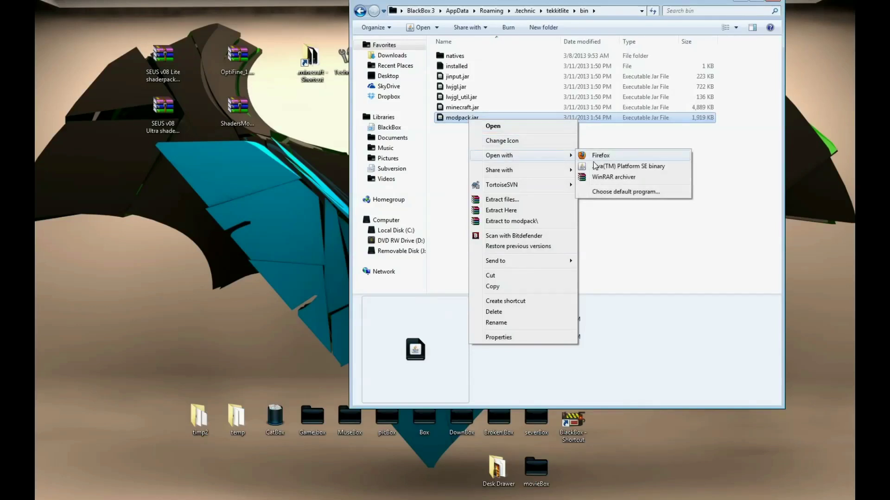
pyautogui.click(590, 179)
pyautogui.moveTo(341, 70); pyautogui.dragTo(642, 92)
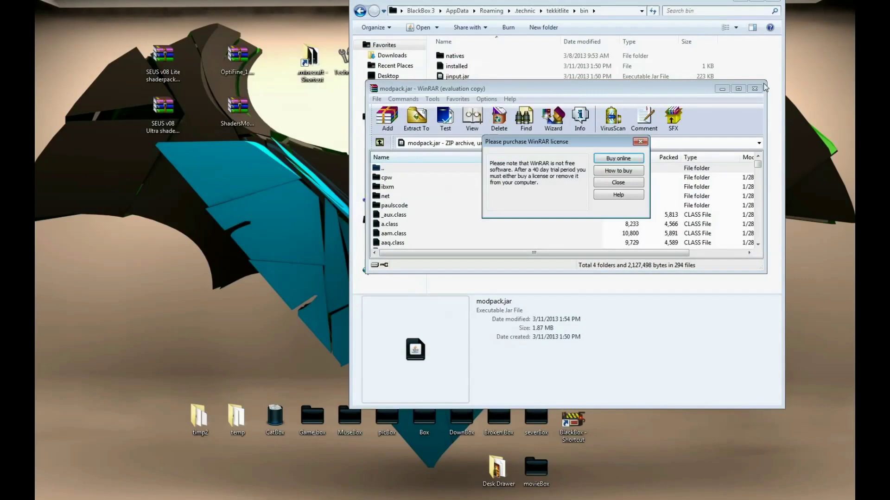
pyautogui.click(640, 142)
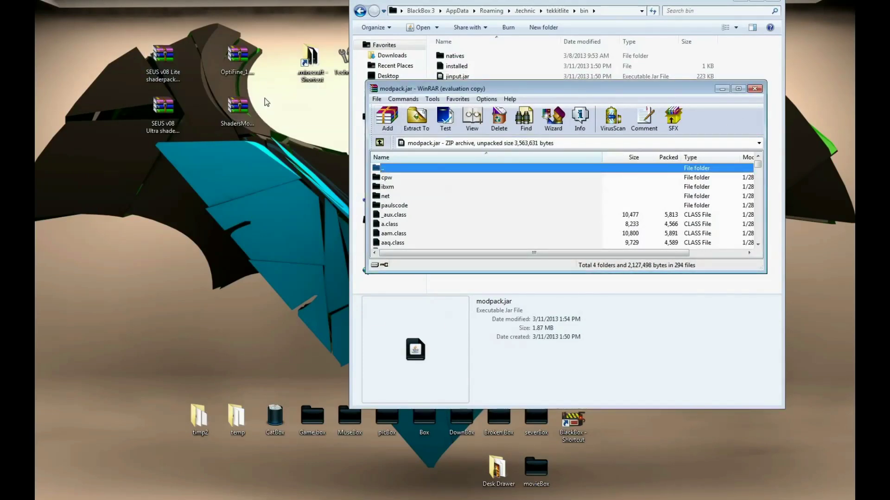
# - Open the desktop archive ShadersMod-mc1.4.6-ofub4-1.20.zip, arrange its window beside the modpack.jar archive, and dismiss the licence reminder
pyautogui.doubleClick(242, 107)
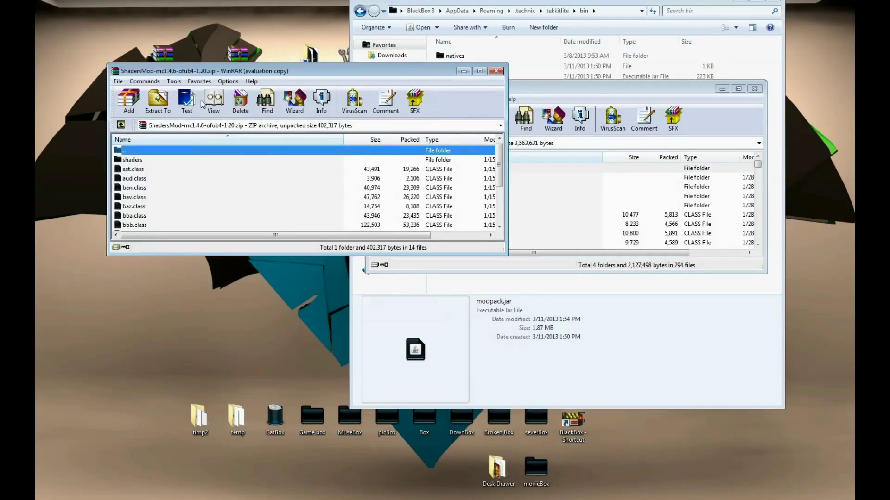
pyautogui.moveTo(262, 72); pyautogui.dragTo(257, 189)
pyautogui.click(226, 110)
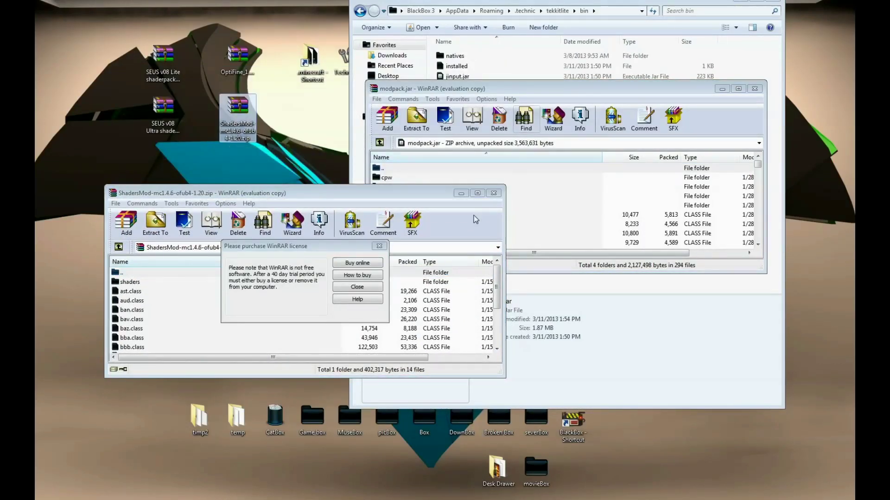
pyautogui.click(379, 246)
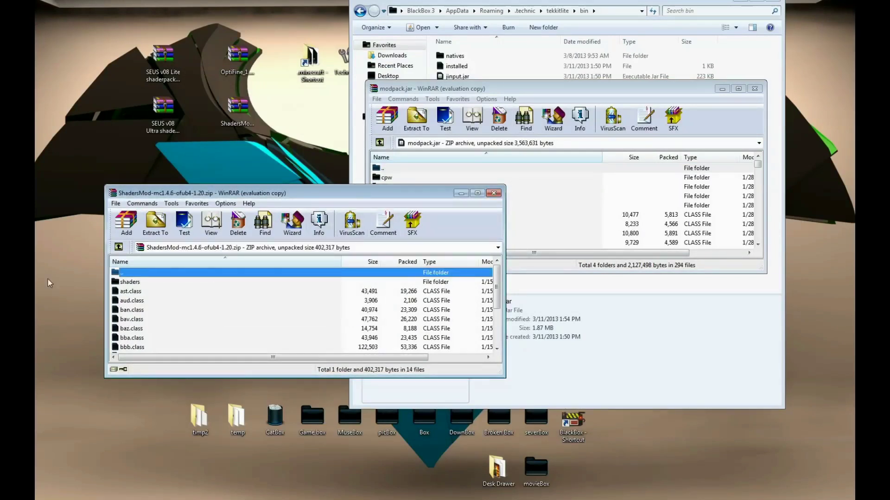
# - Add the shaders folder and all class files from the ShadersMod archive to modpack.jar
pyautogui.click(161, 281)
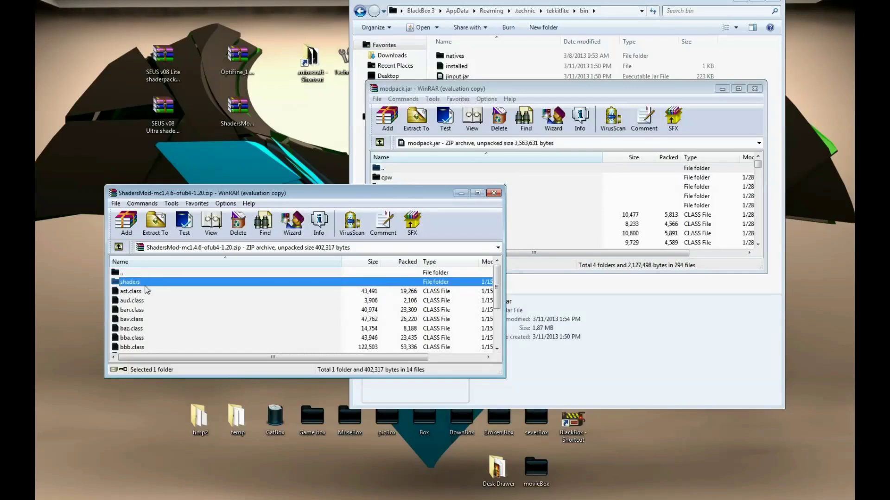
pyautogui.doubleClick(160, 283)
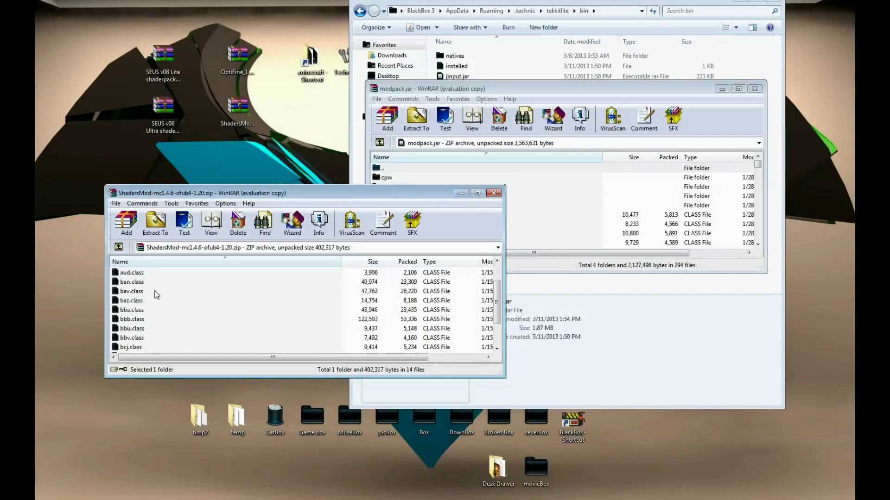
pyautogui.doubleClick(166, 274)
pyautogui.scroll(-3, 157, 302)
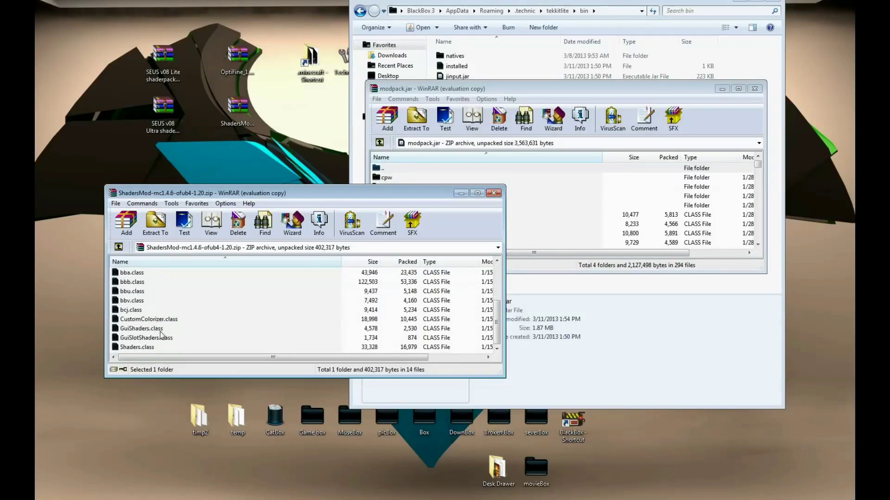
pyautogui.keyDown('shift'); pyautogui.click(165, 346); pyautogui.keyUp('shift')
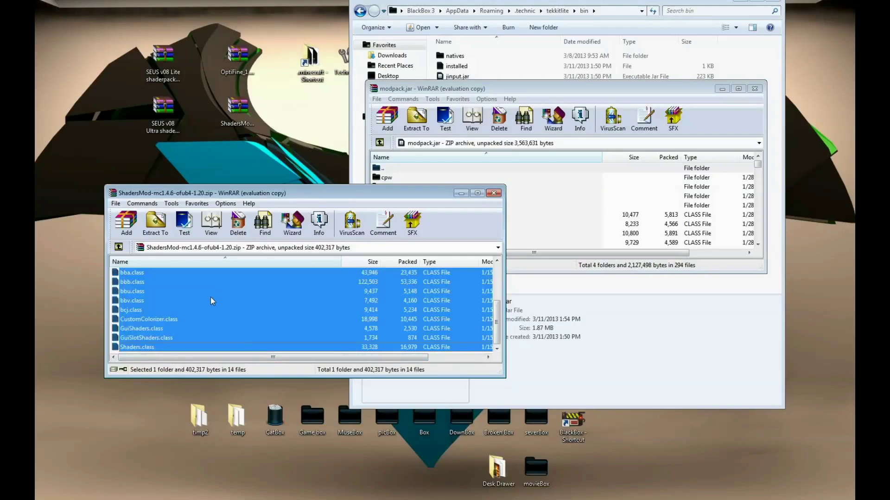
pyautogui.moveTo(211, 301); pyautogui.dragTo(575, 203)
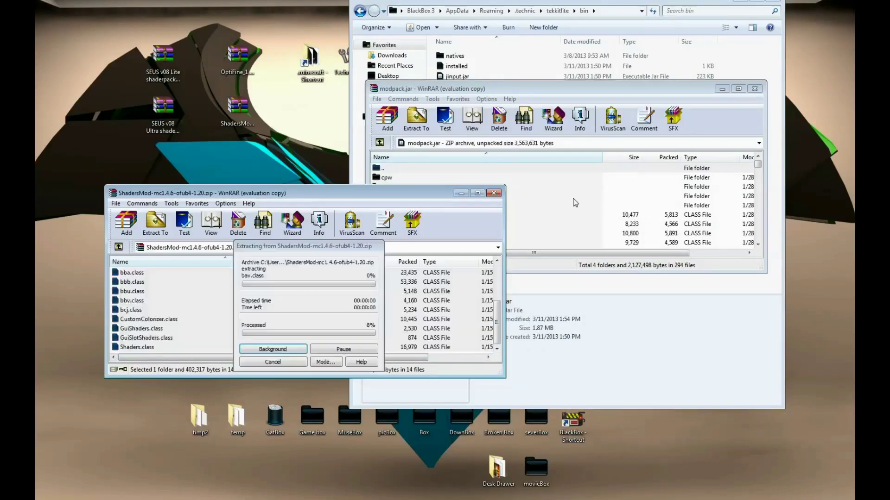
pyautogui.click(576, 261)
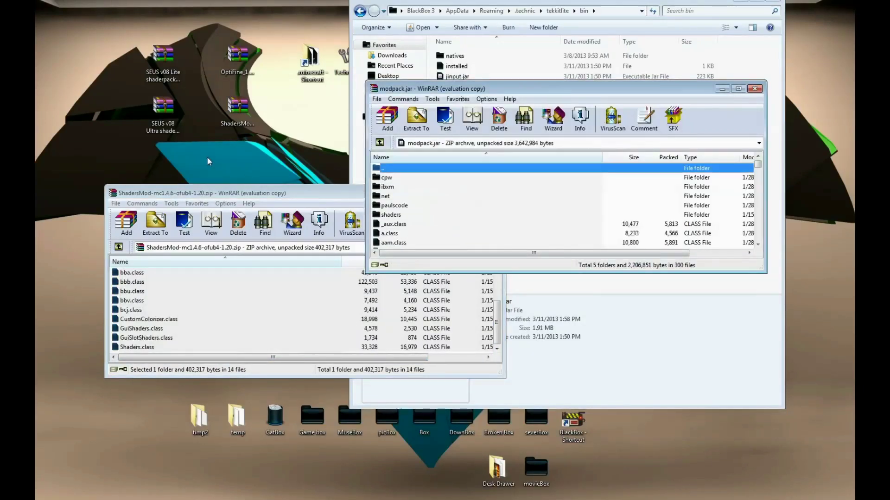
# - Close the ShadersMod archive and check modpack.jar for the added shaders folder
pyautogui.click(348, 205)
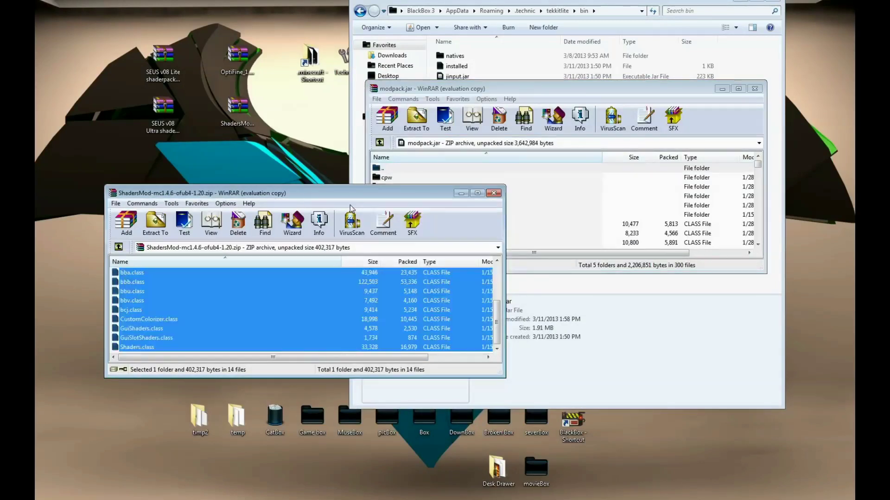
pyautogui.click(494, 193)
pyautogui.scroll(-1, 465, 191)
pyautogui.scroll(1, 455, 191)
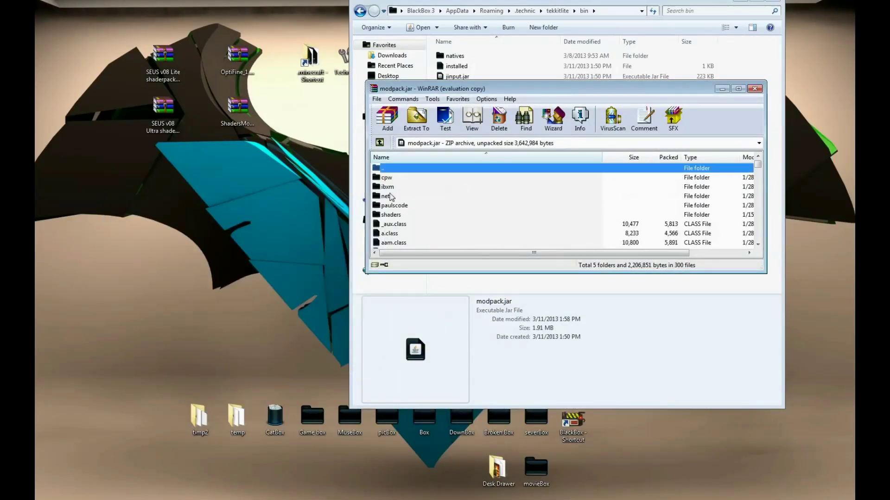
pyautogui.click(400, 215)
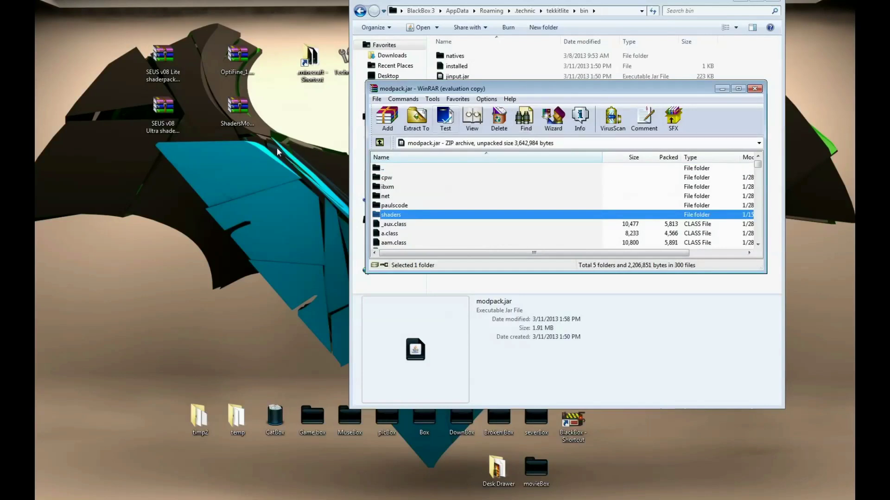
# - Open the shaders folder inside modpack.jar and move the desktop's SEUS v08 Lite shaderpack archive apart from the Ultra one
pyautogui.doubleClick(395, 216)
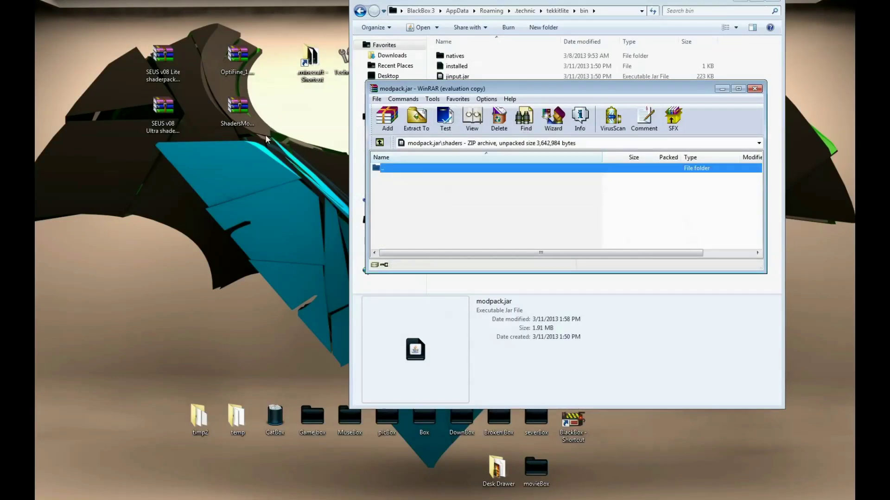
pyautogui.click(169, 110)
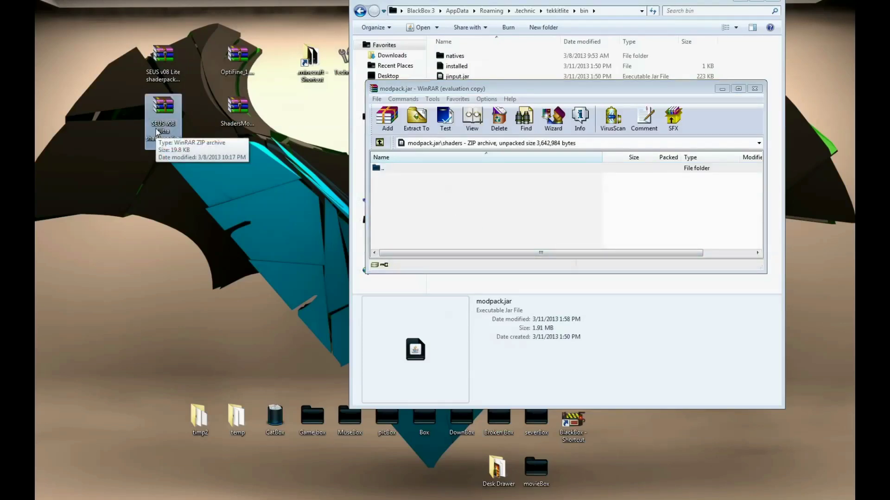
pyautogui.click(156, 66)
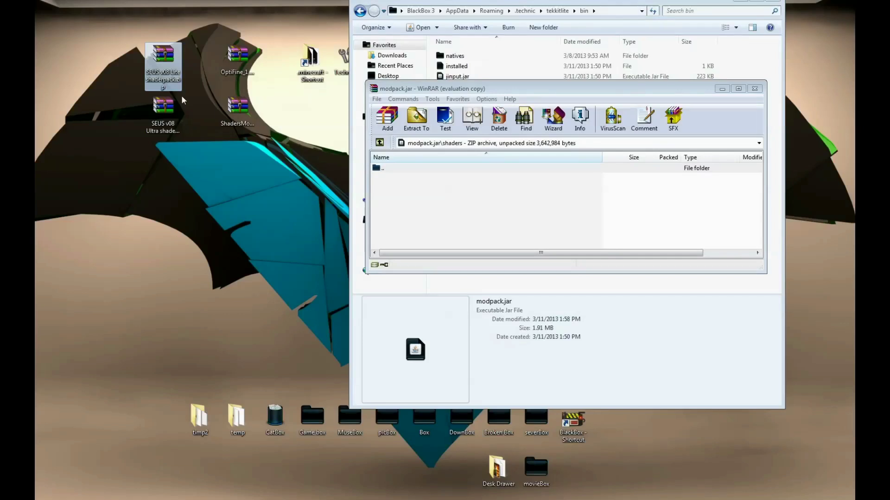
pyautogui.moveTo(175, 80); pyautogui.dragTo(101, 90)
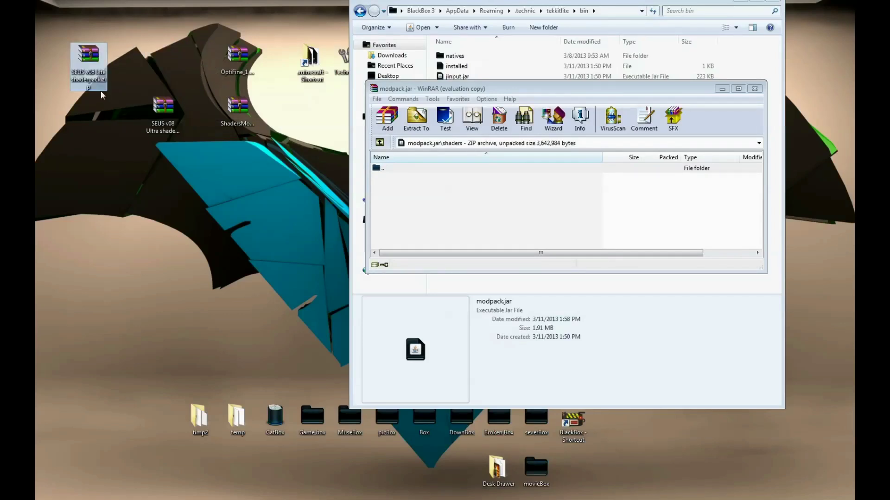
# - Open the desktop archive SEUS v08 Ultra shaderpack.zip and go into its shaders folder
pyautogui.click(173, 130)
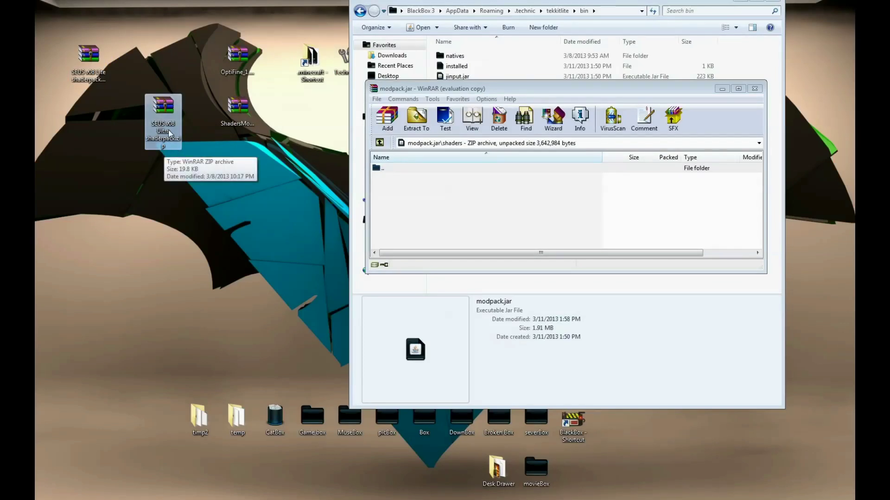
pyautogui.moveTo(171, 138); pyautogui.dragTo(229, 191)
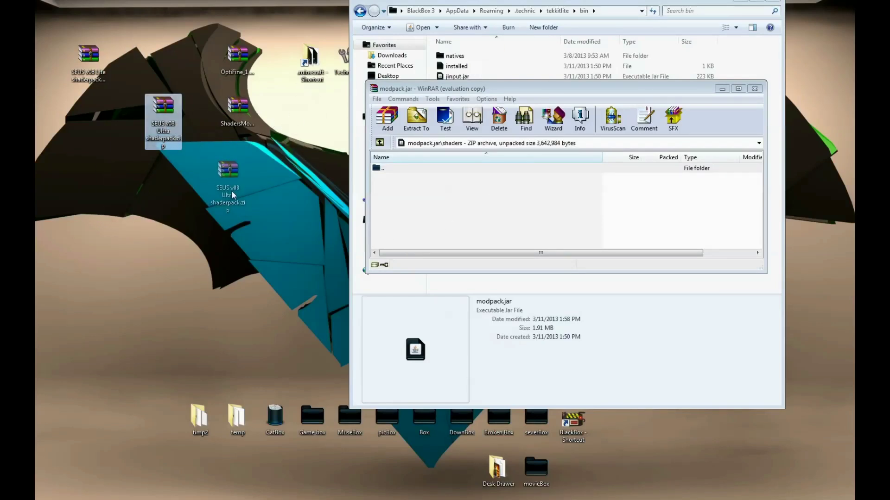
pyautogui.moveTo(246, 179); pyautogui.dragTo(164, 122)
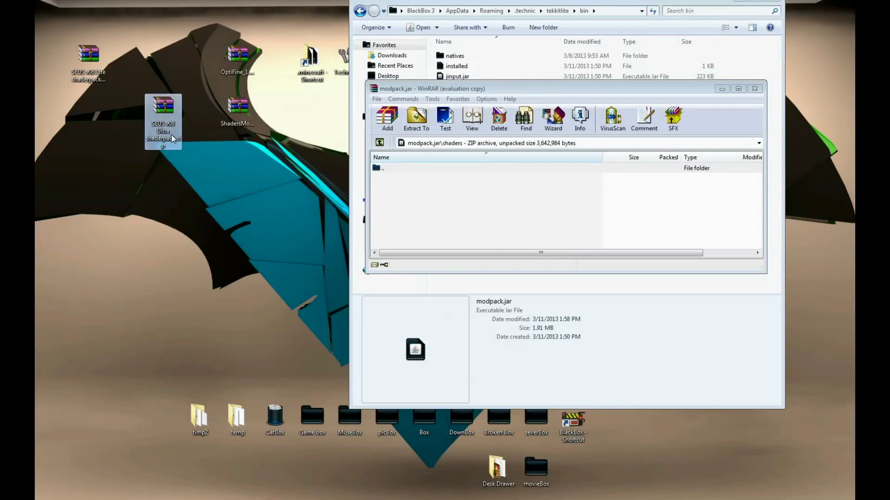
pyautogui.doubleClick(163, 111)
pyautogui.click(144, 173)
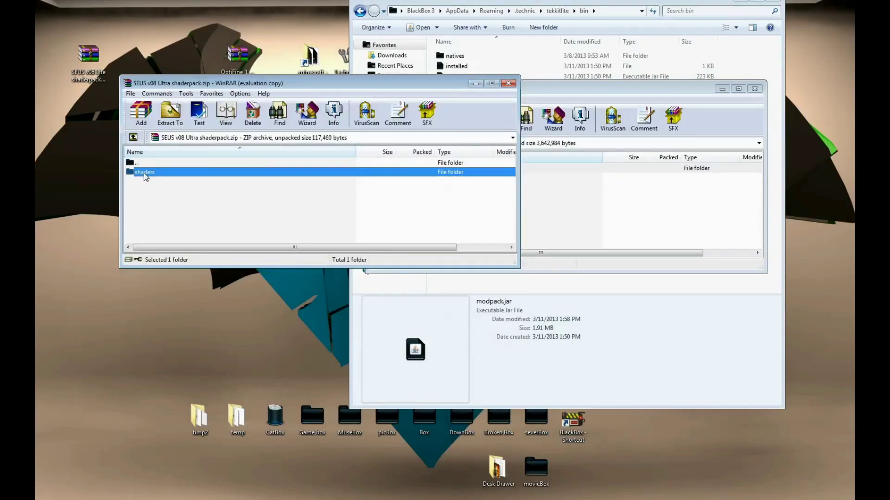
pyautogui.click(394, 136)
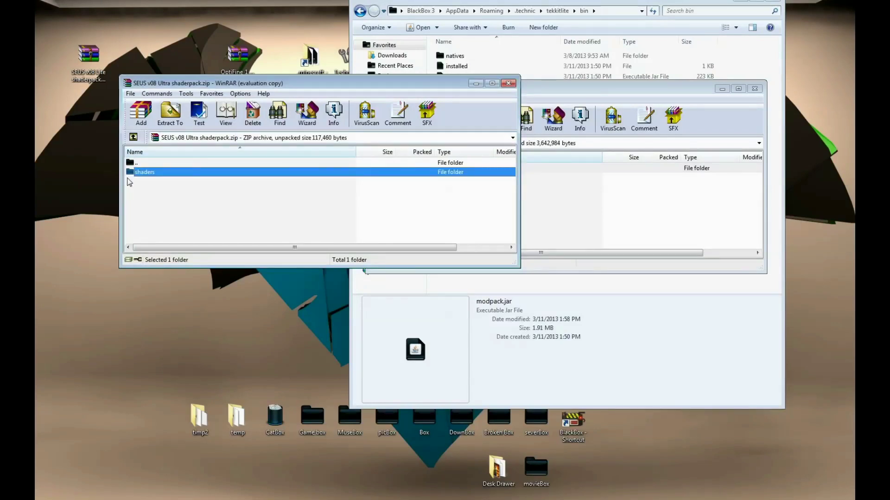
pyautogui.doubleClick(157, 175)
# - Add all shader files from the Ultra shaderpack to the shaders folder of modpack.jar with the default archiving options
pyautogui.click(187, 173)
pyautogui.scroll(-4, 187, 173)
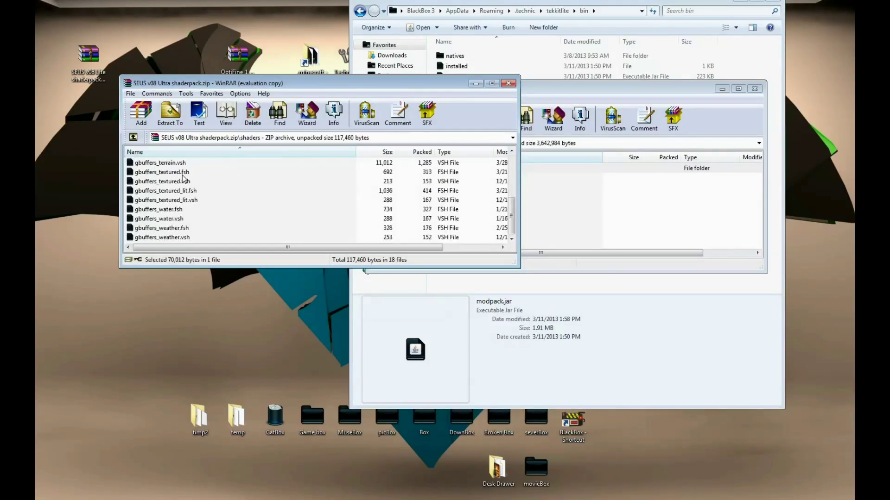
pyautogui.keyDown('shift'); pyautogui.click(195, 238); pyautogui.keyUp('shift')
pyautogui.moveTo(195, 238); pyautogui.dragTo(575, 200)
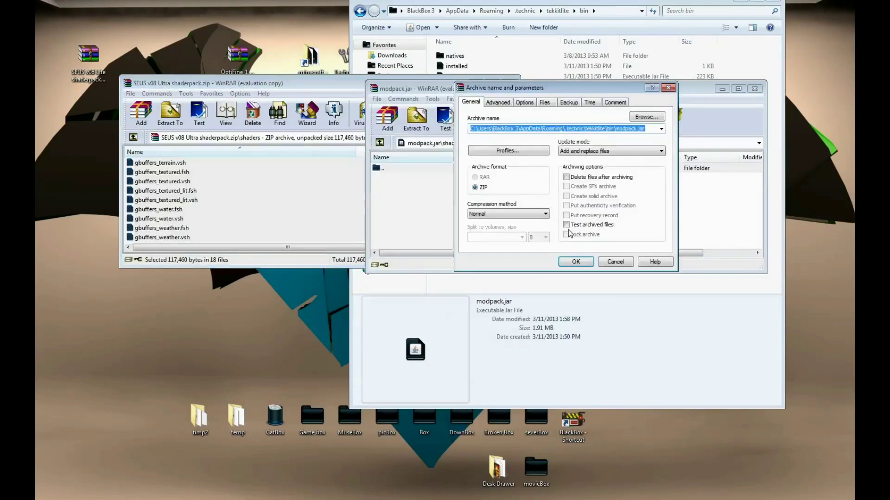
pyautogui.click(575, 261)
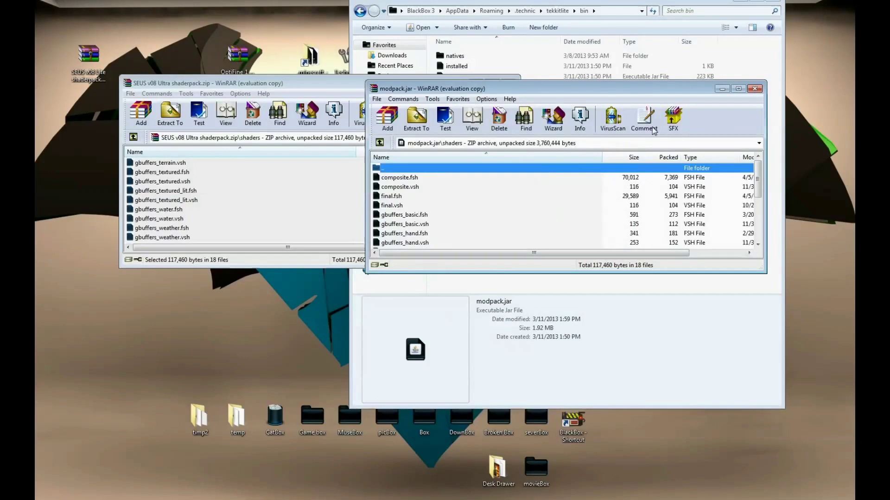
# - Close the modpack.jar archive, the SEUS v08 Ultra shaderpack archive and the bin folder window
pyautogui.click(755, 88)
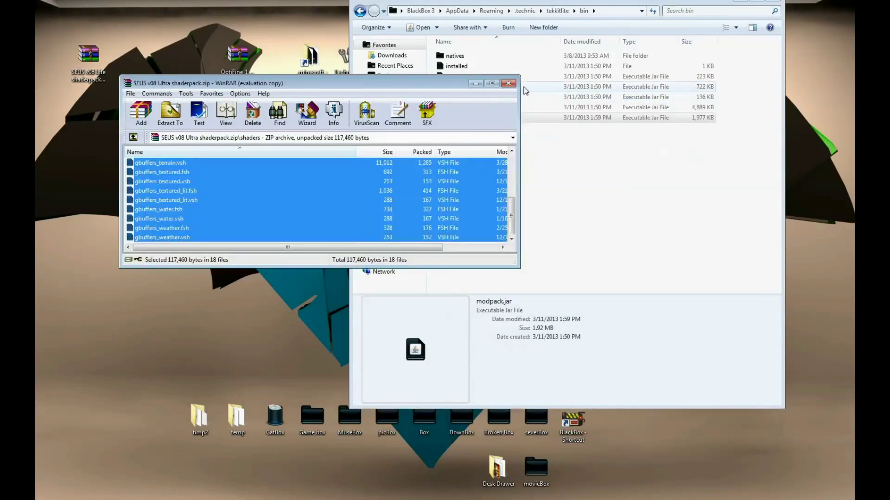
pyautogui.click(509, 83)
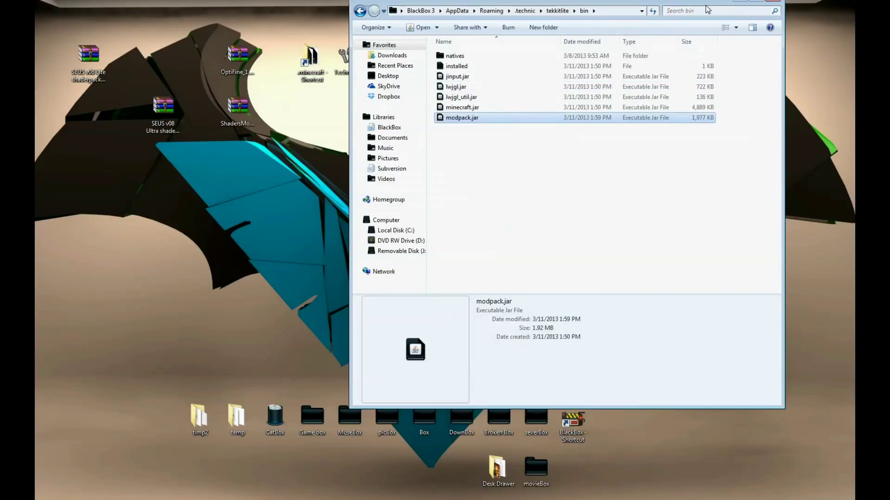
pyautogui.moveTo(703, 7); pyautogui.dragTo(702, 63)
pyautogui.click(770, 55)
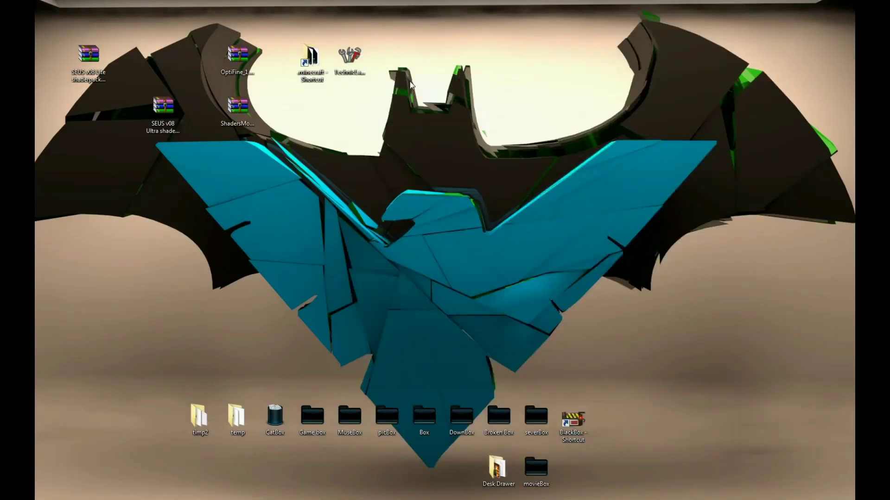
# - Start Tekkit Lite from the Technic Launcher and load the singleplayer world New World
pyautogui.doubleClick(350, 59)
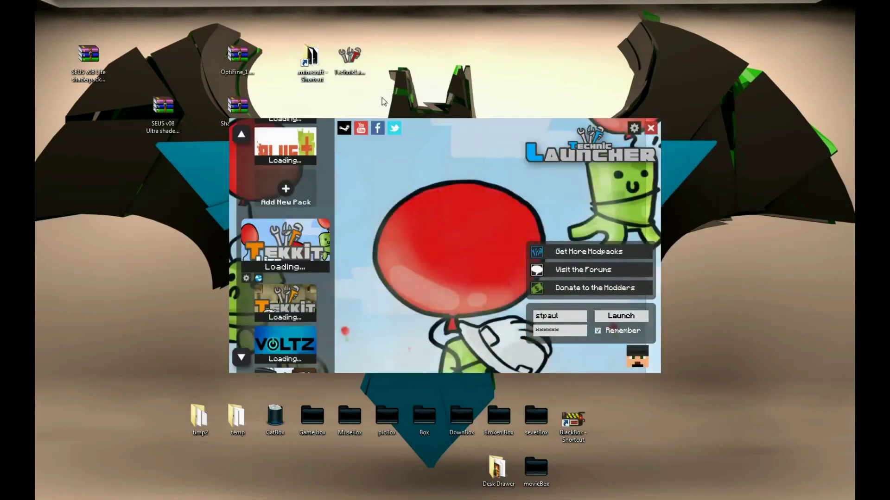
pyautogui.click(639, 317)
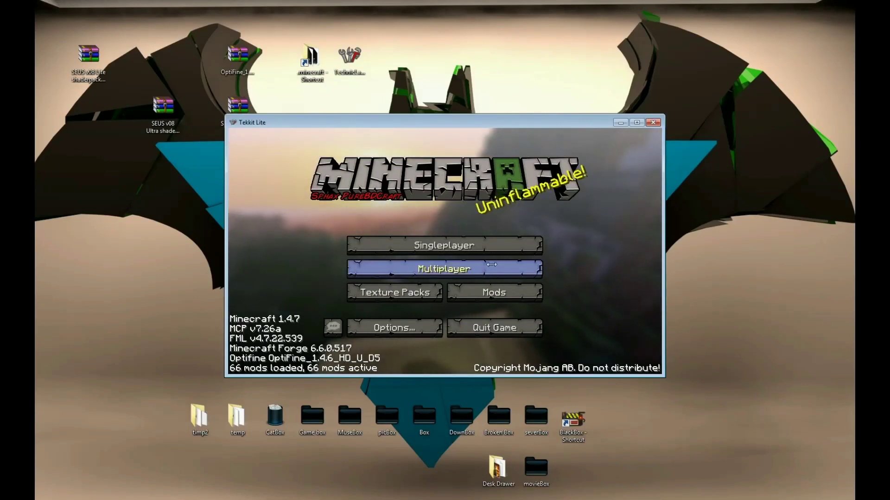
pyautogui.click(497, 245)
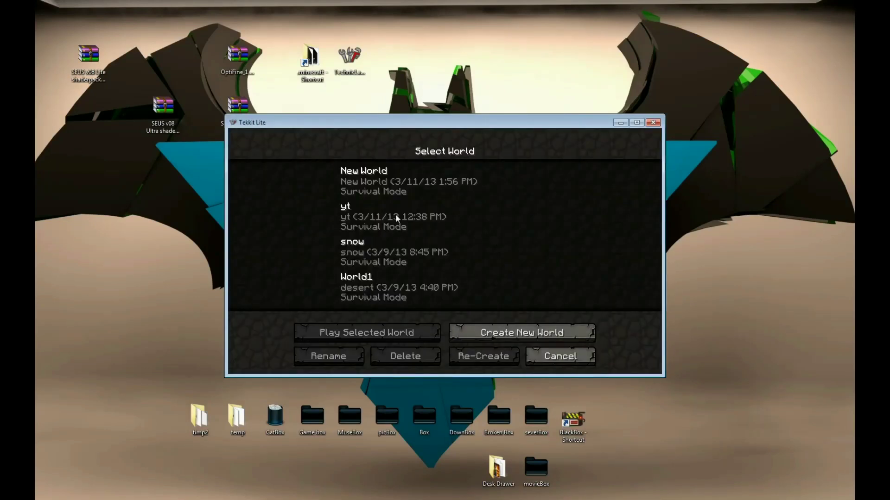
pyautogui.click(371, 191)
pyautogui.click(396, 329)
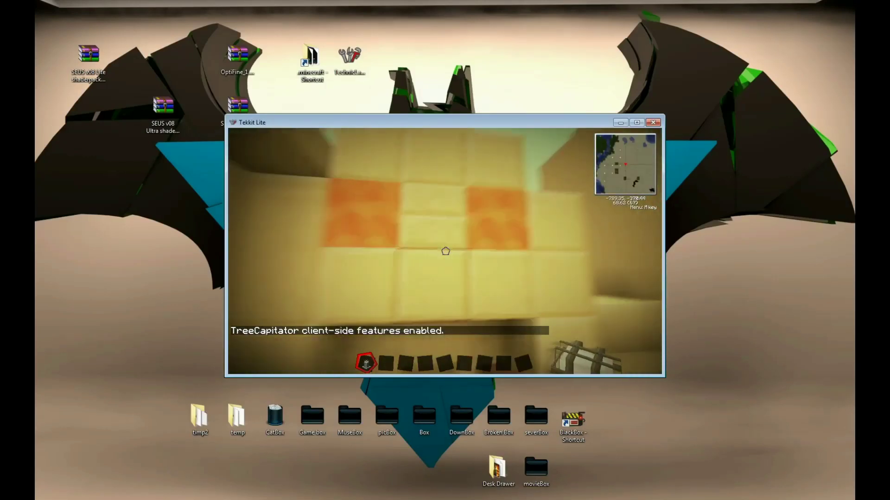
# - Pause the game, maximize its window and return to the world
pyautogui.press('Escape')
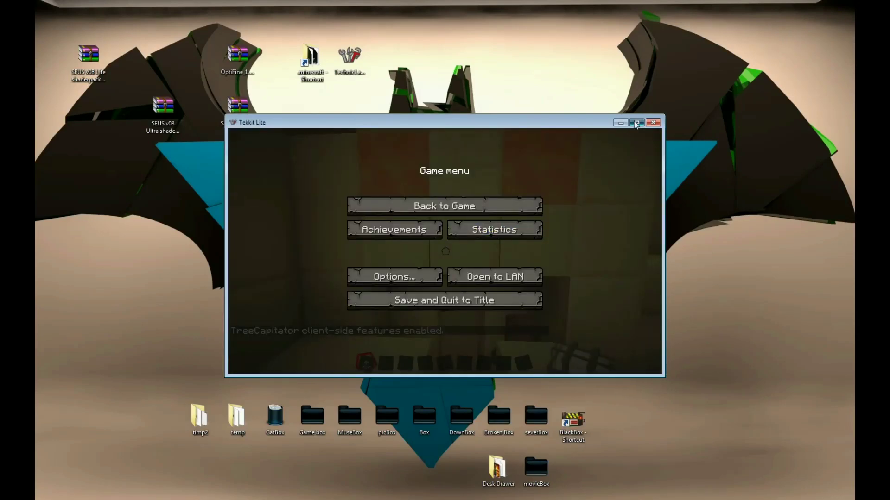
pyautogui.click(637, 122)
pyautogui.click(370, 148)
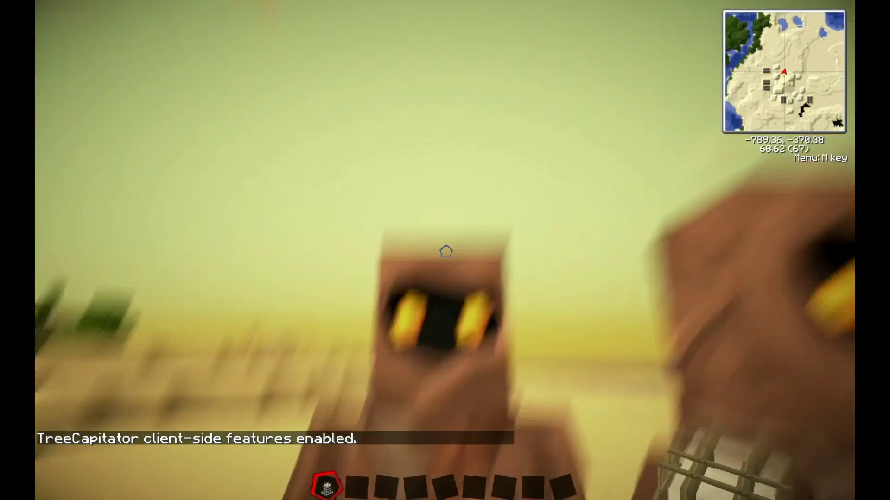
# - Walk through the desert village and climb its rooftops to examine the shader's shadows, lighting and motion blur
pyautogui.press('s')
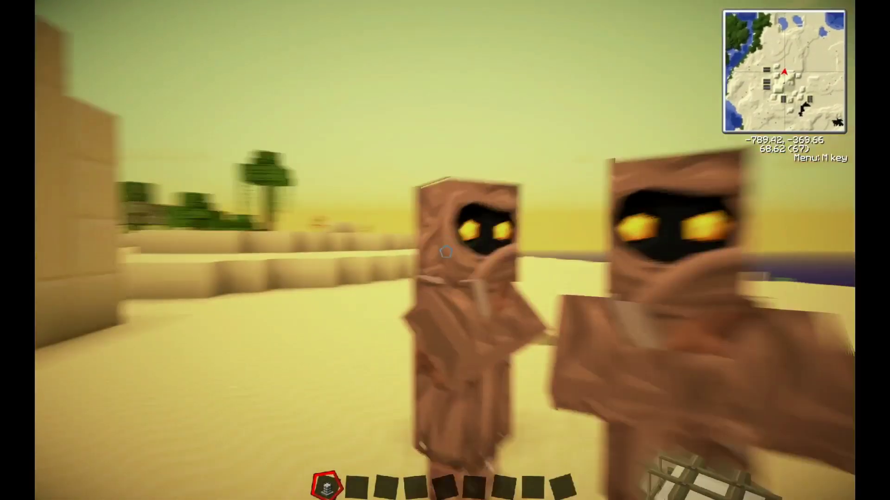
pyautogui.press('w')
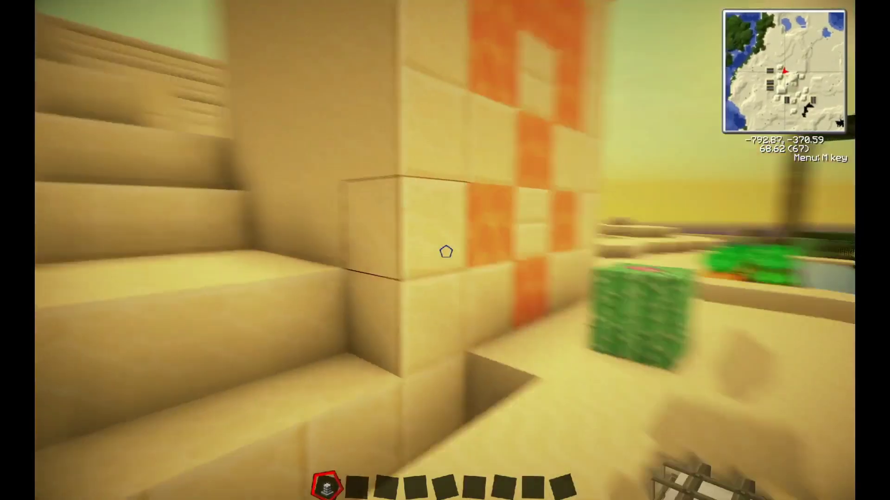
pyautogui.press('w')
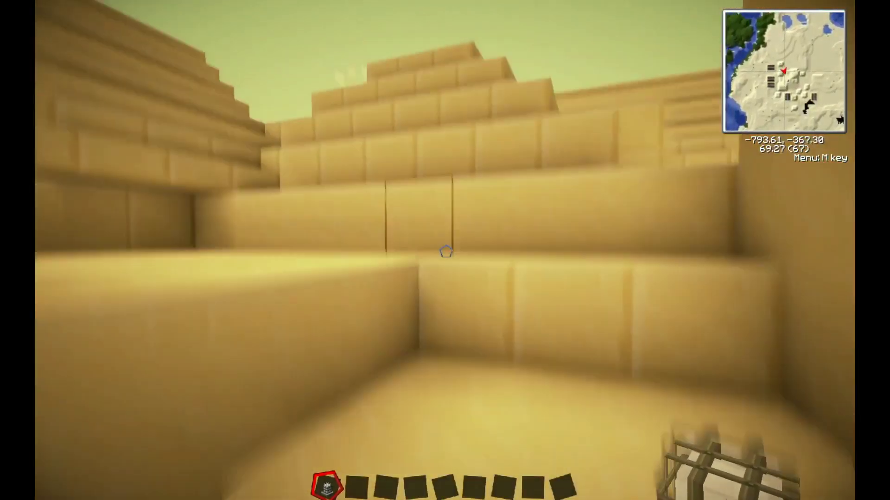
pyautogui.press('w')
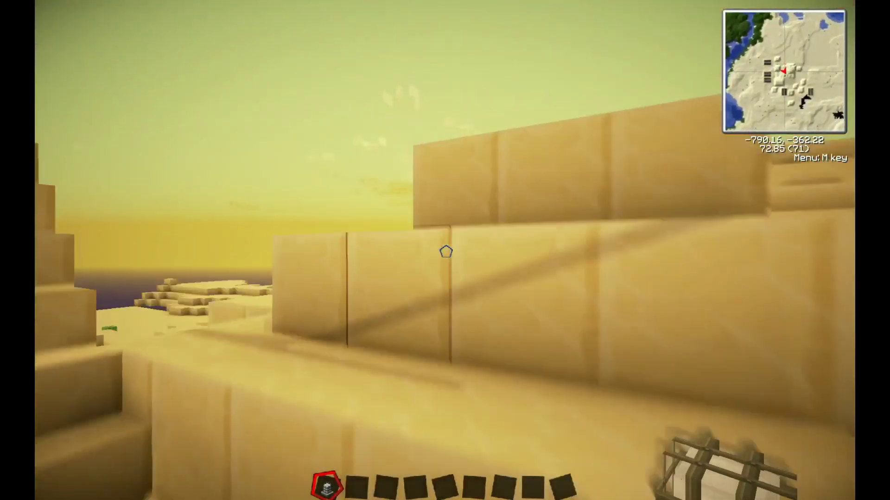
pyautogui.press('w')
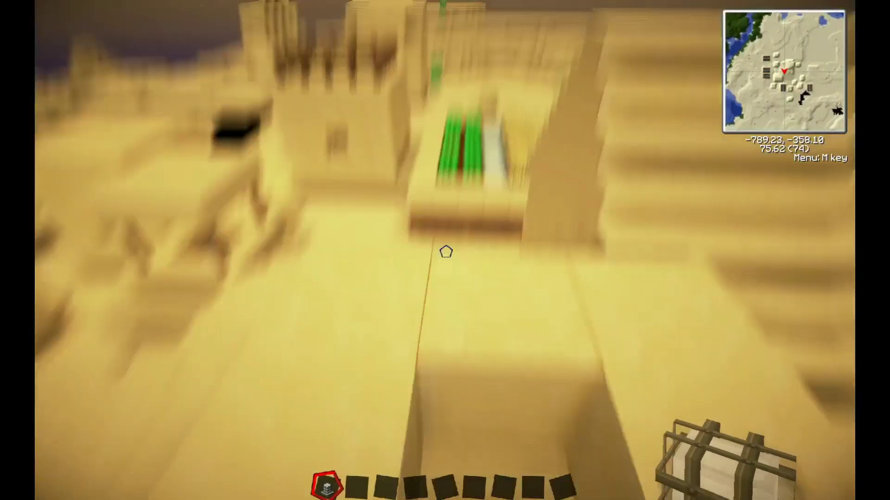
pyautogui.press('w')
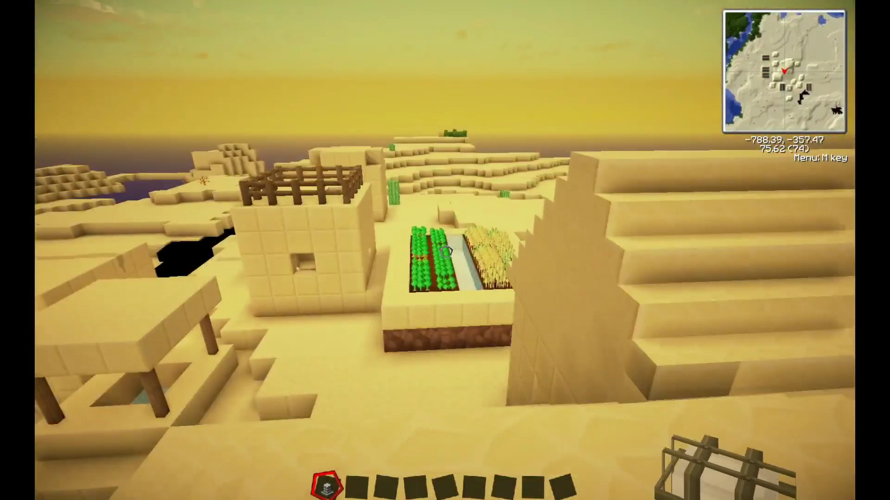
pyautogui.press('w')
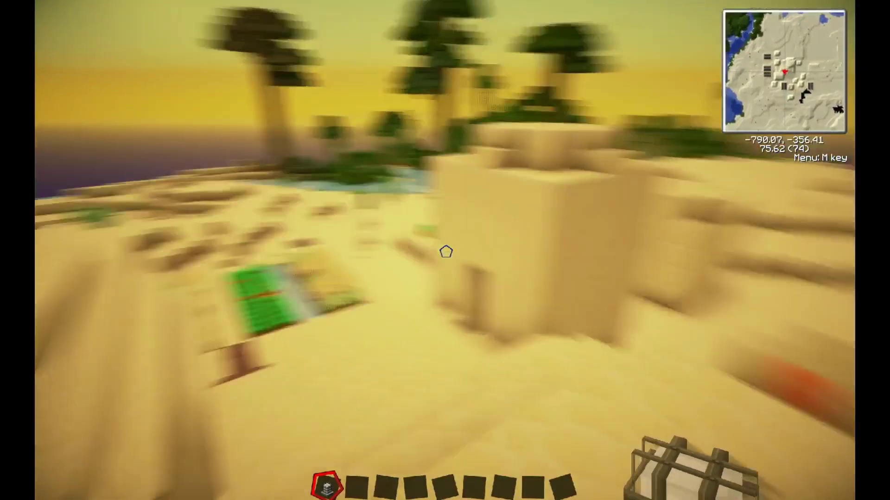
pyautogui.press('s')
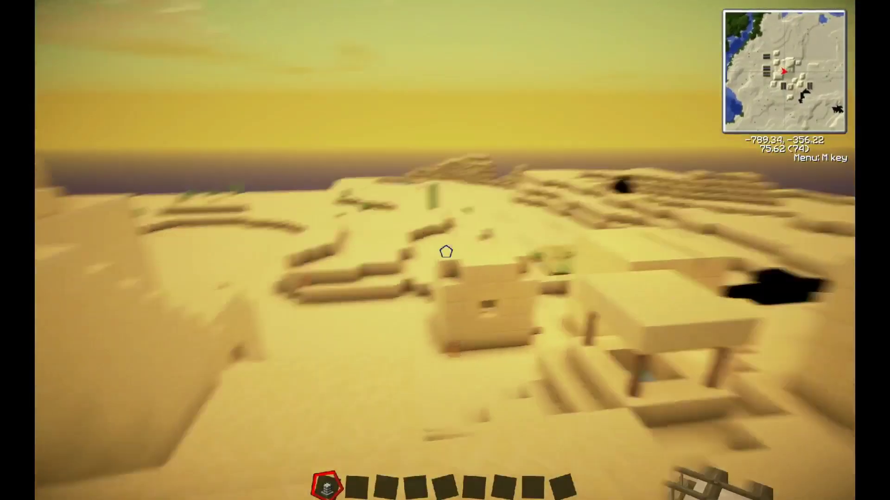
pyautogui.press('w')
# - Fly over the village and surrounding desert to examine how the shaders render the sky, sun, water and trees
pyautogui.press('w')
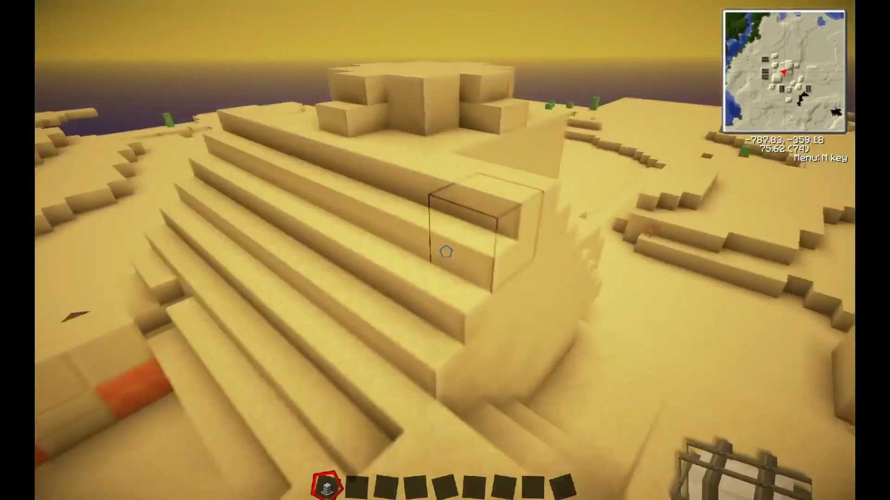
pyautogui.press('space')
pyautogui.press('w')
pyautogui.press('space')
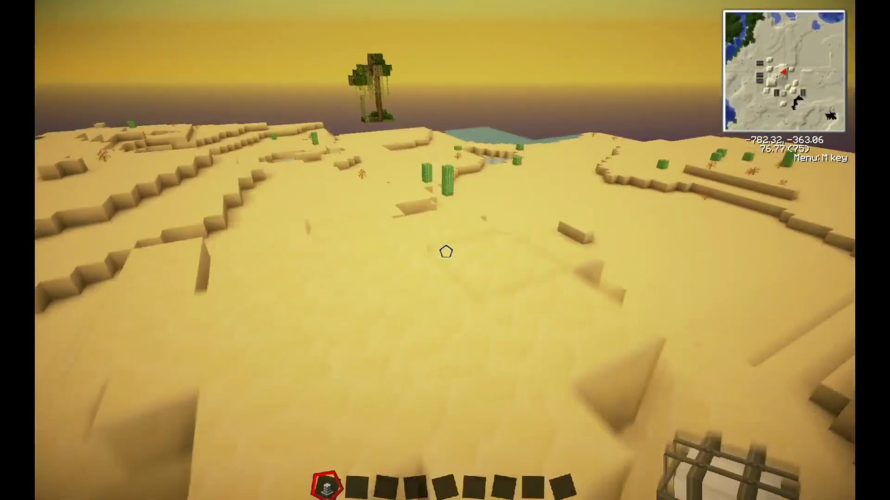
pyautogui.press('w')
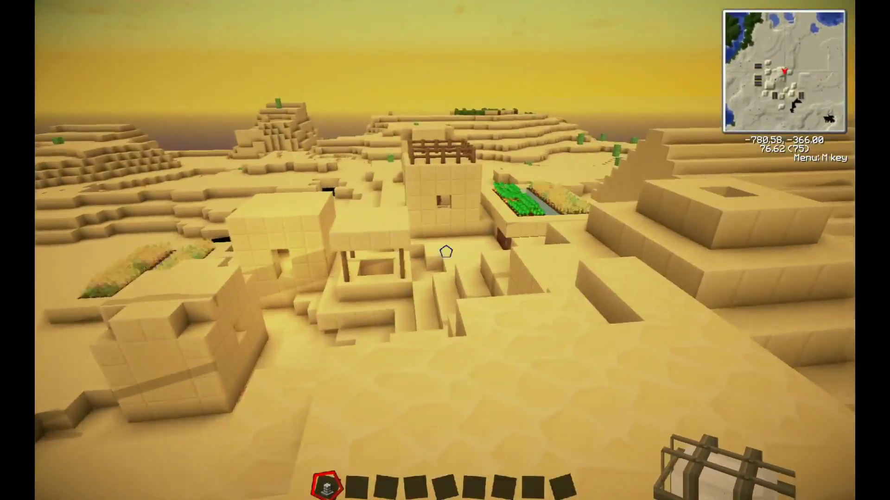
pyautogui.press('w')
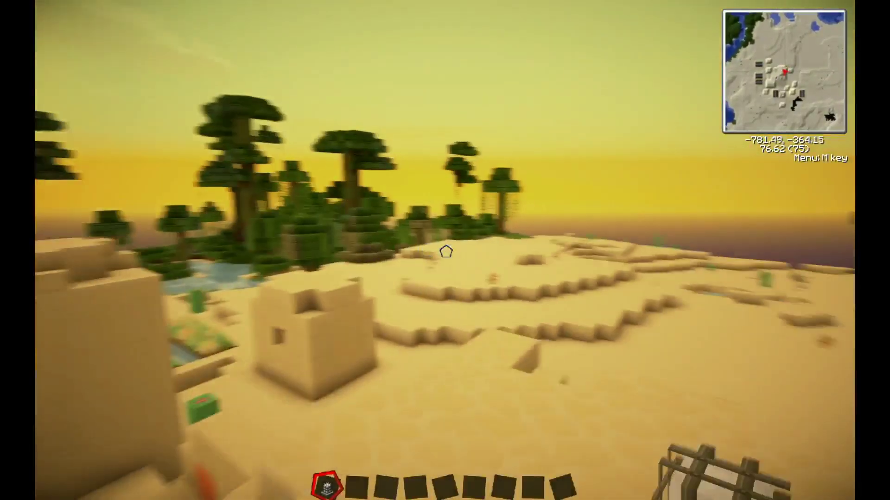
pyautogui.press('w')
pyautogui.press('w')
pyautogui.press('space')
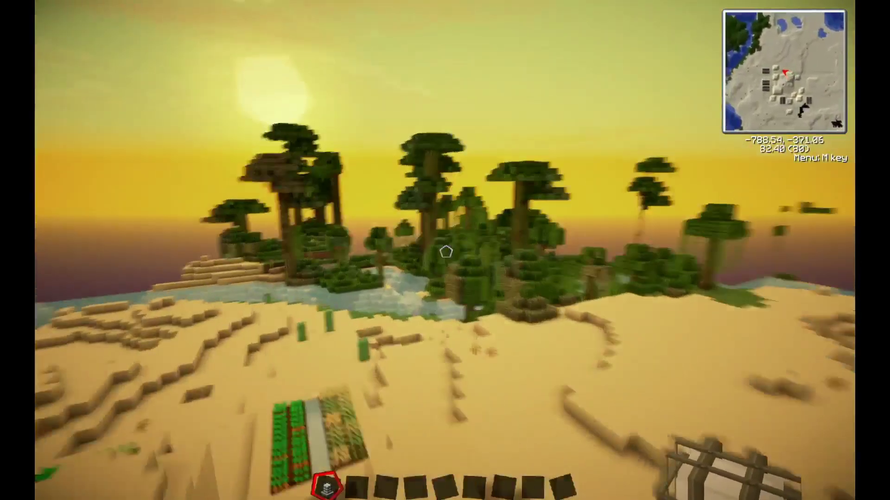
pyautogui.press('w')
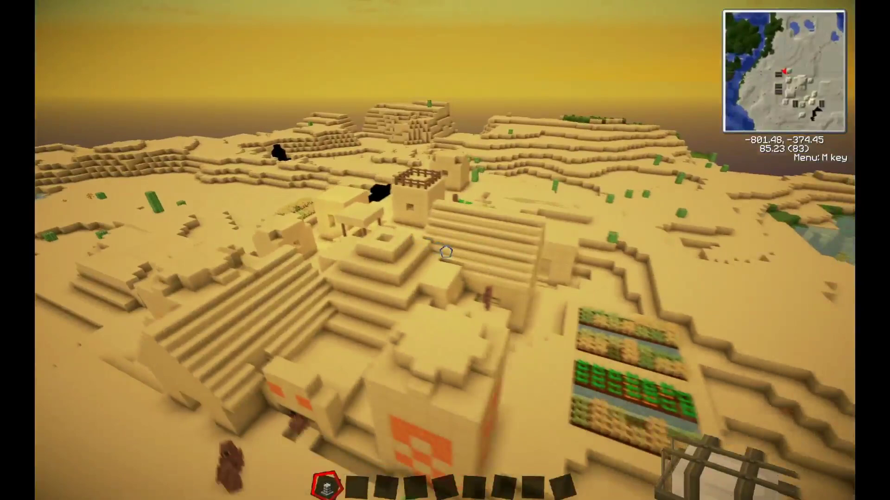
pyautogui.press('w')
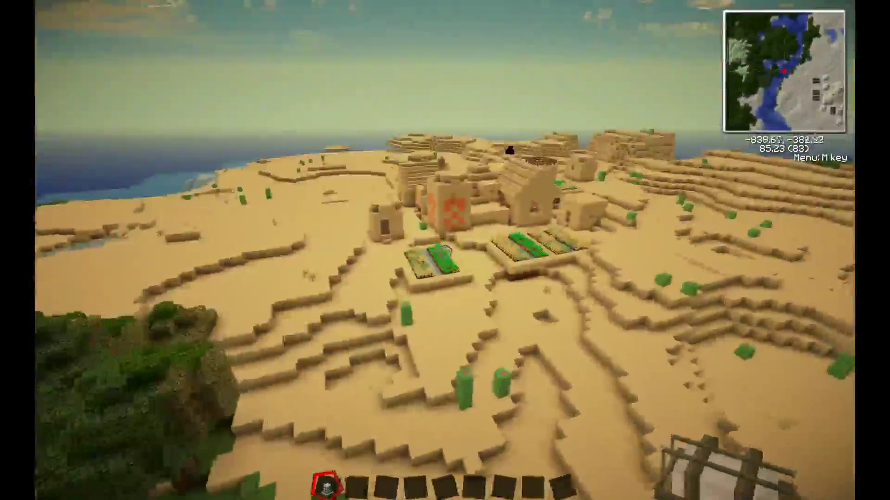
# - Fly back toward the desert village and set the world's time of day to dawn
pyautogui.press('w')
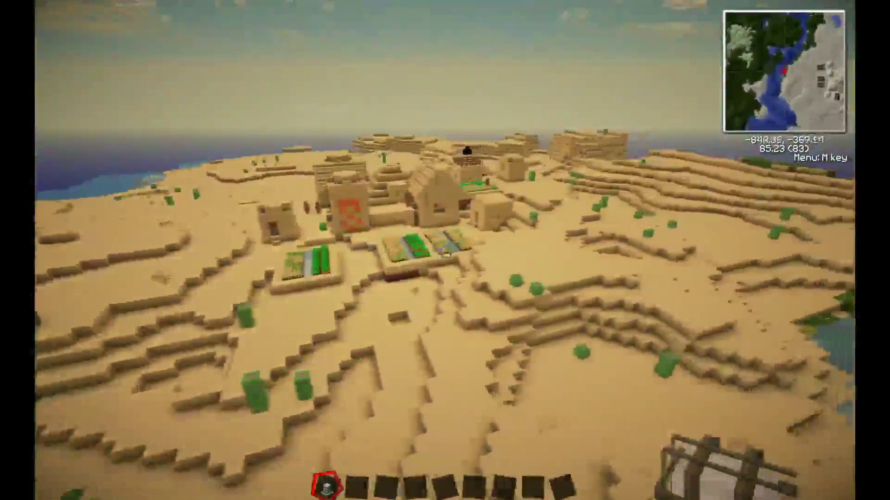
pyautogui.press('w')
pyautogui.press('shift')
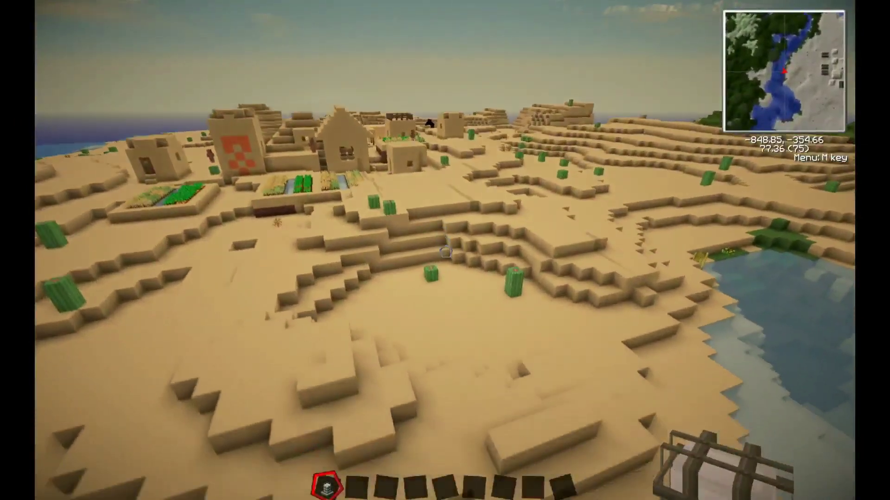
pyautogui.press('e')
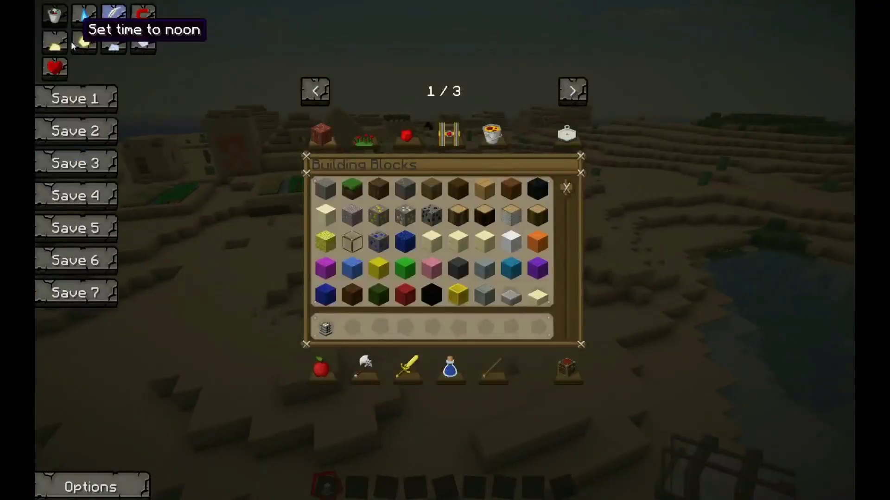
pyautogui.click(53, 38)
pyautogui.press('Escape')
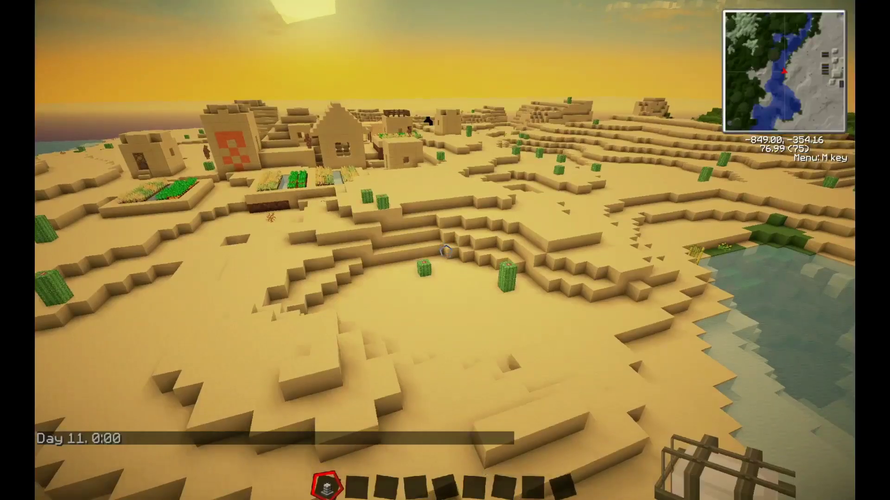
# - Fly over the village and the desert beyond it to examine the dawn sky, low sun, water and terrain shadows
pyautogui.press('w')
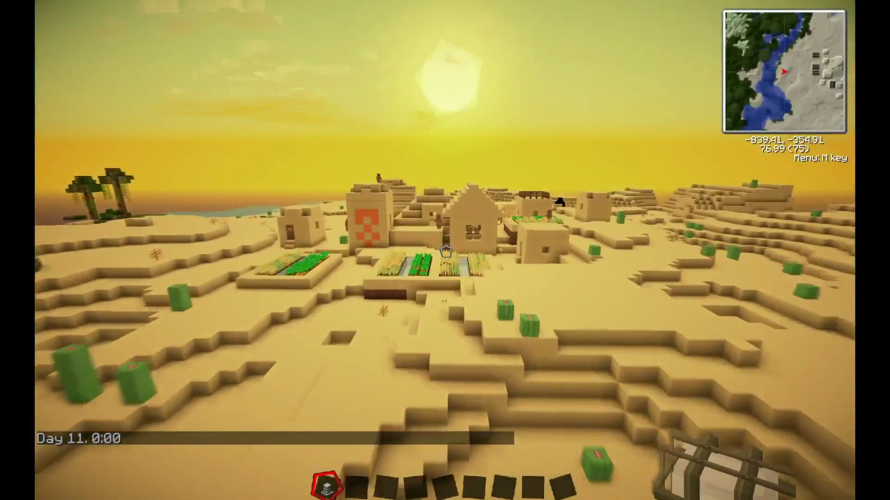
pyautogui.press('w')
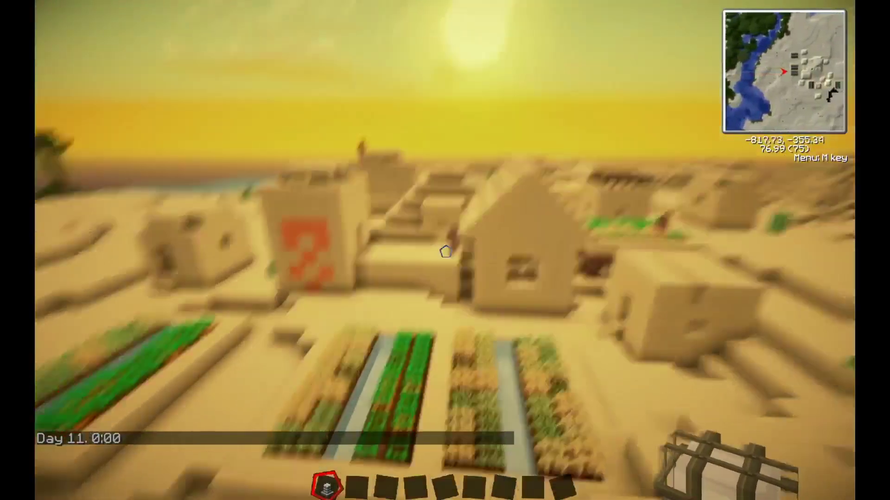
pyautogui.press('w')
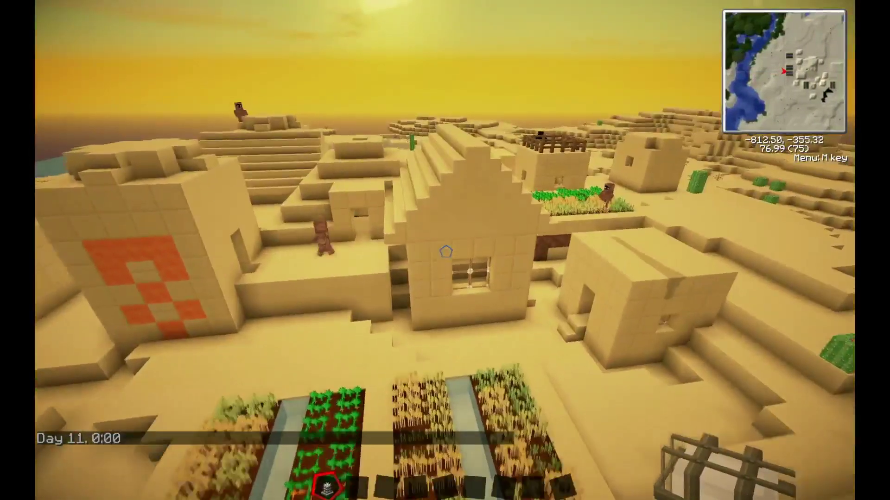
pyautogui.press('w')
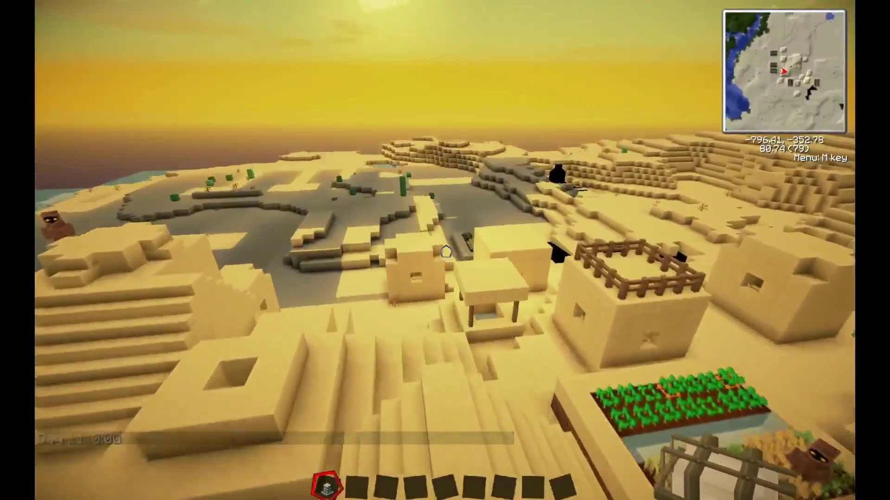
pyautogui.press('w')
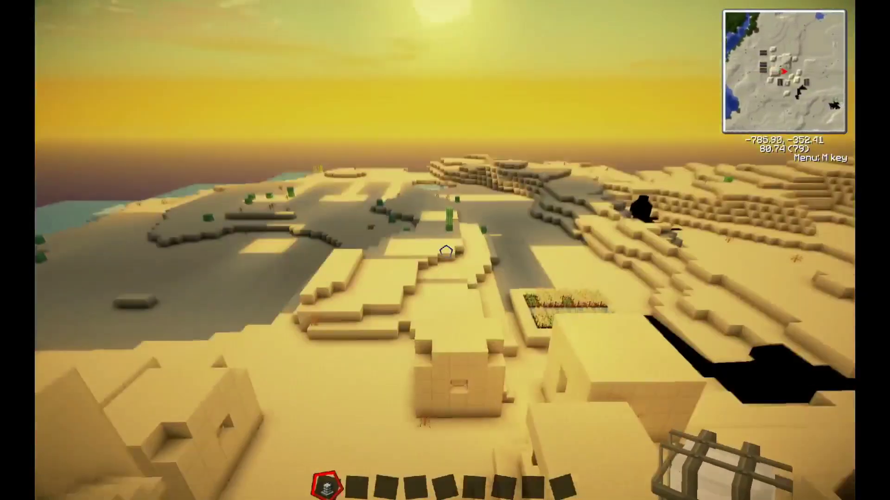
pyautogui.press('w')
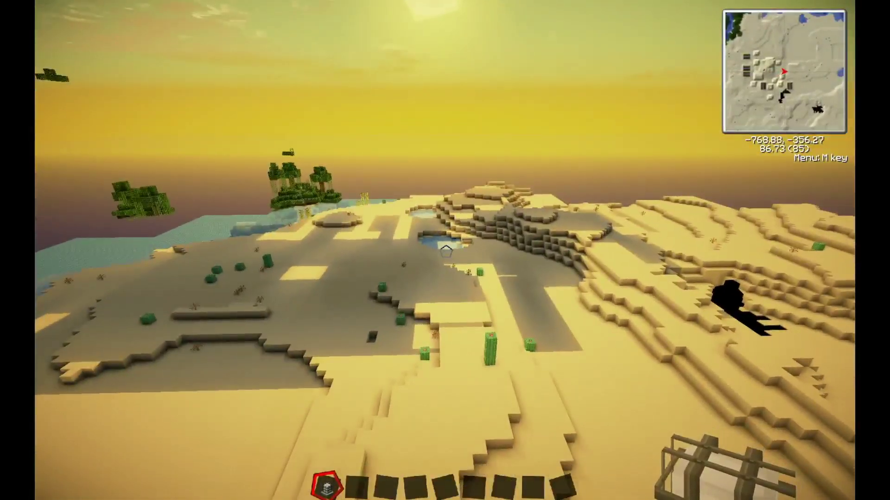
pyautogui.press('w')
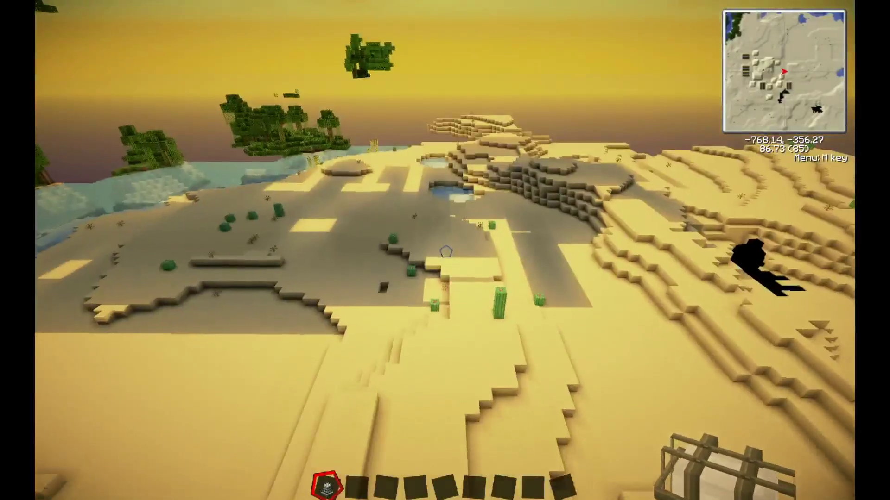
pyautogui.press('w')
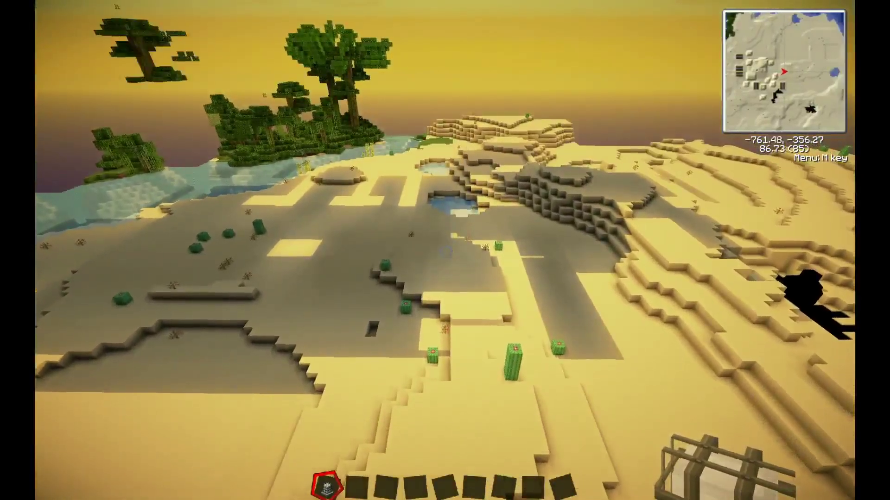
pyautogui.press('w')
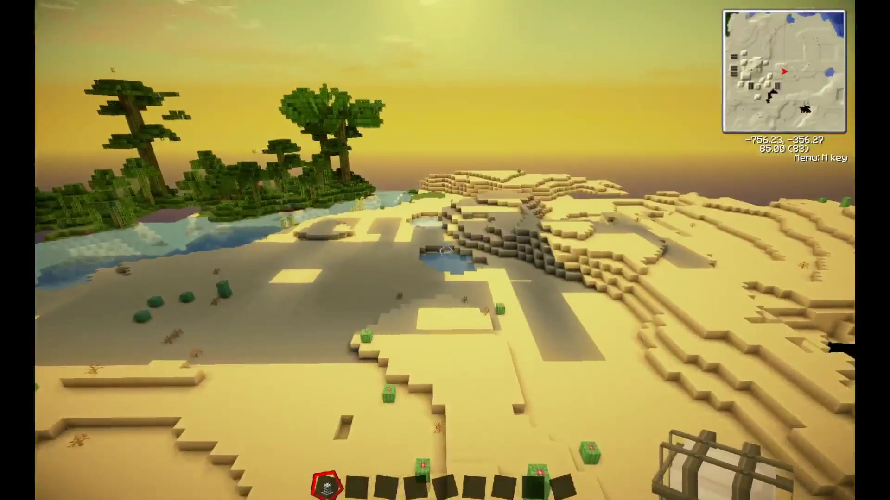
pyautogui.press('w')
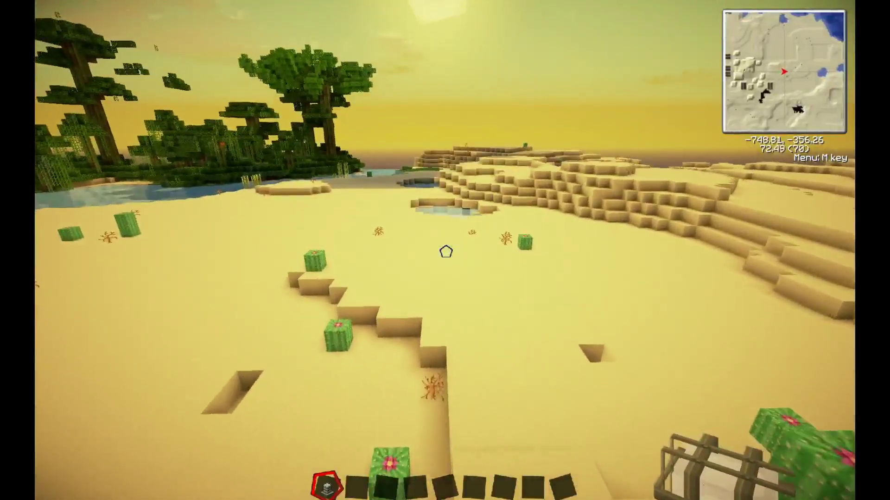
pyautogui.press('w')
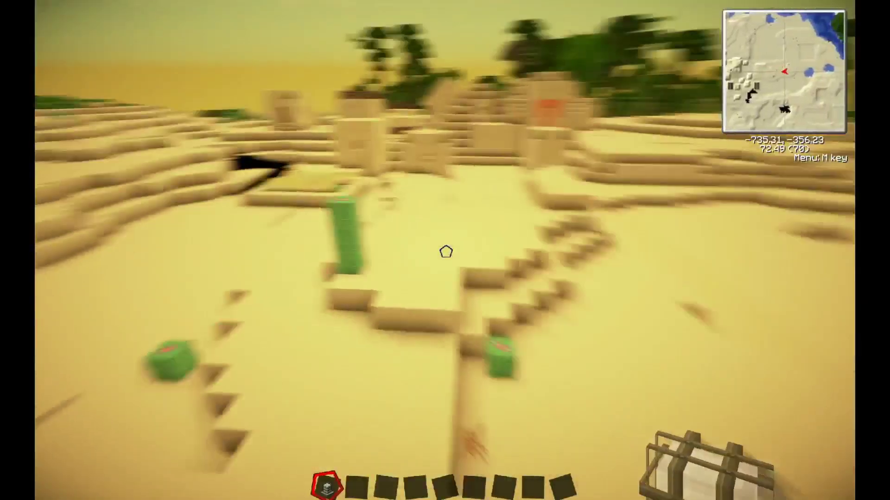
pyautogui.press('s')
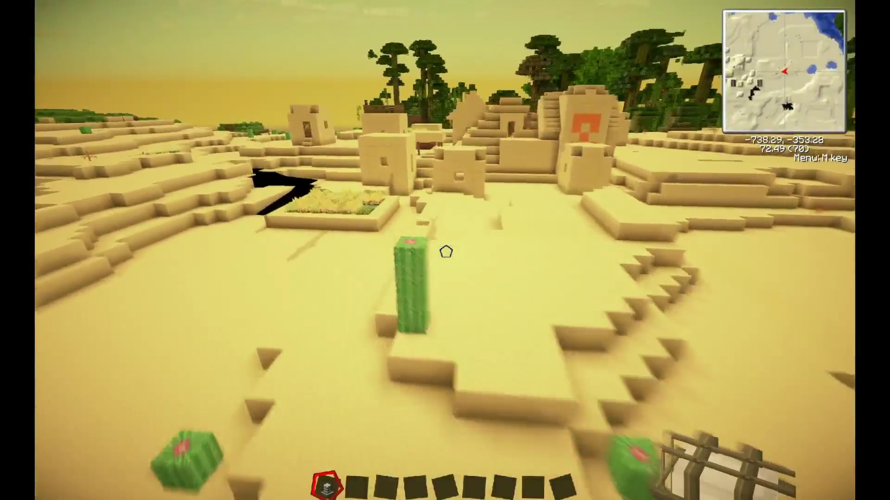
pyautogui.press('s')
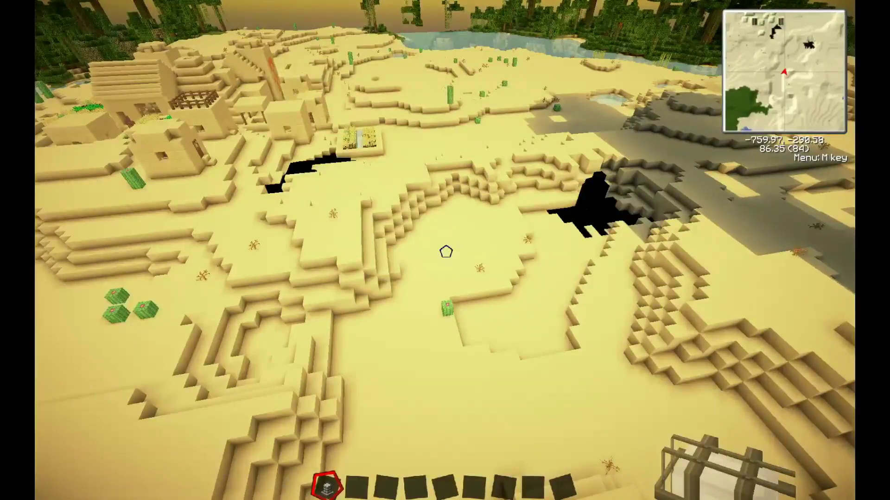
# - Fly back and descend among the village houses to examine the dawn lighting on the sandstone buildings up close, ending by pausing the game
pyautogui.press('w')
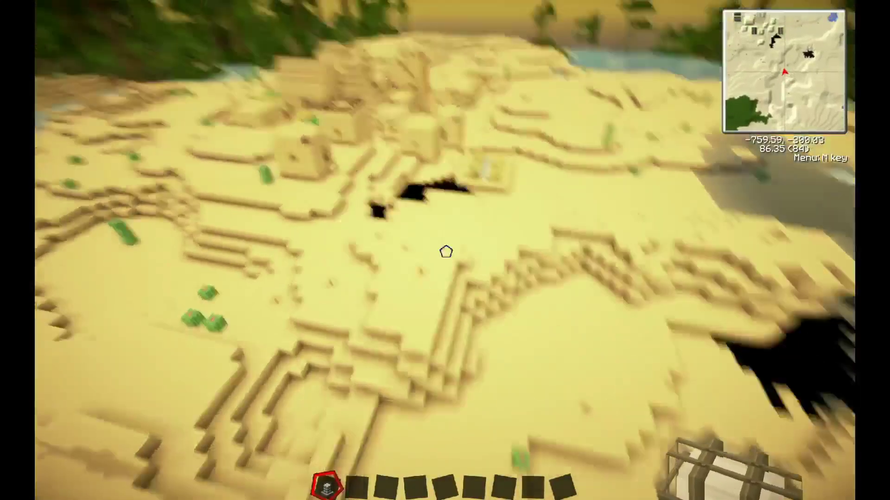
pyautogui.press('shift')
pyautogui.press('w')
pyautogui.press('shift')
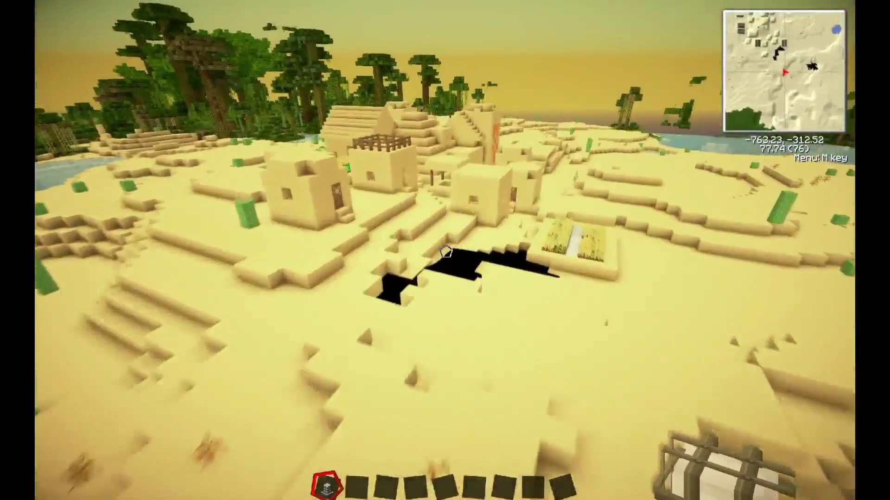
pyautogui.press('w')
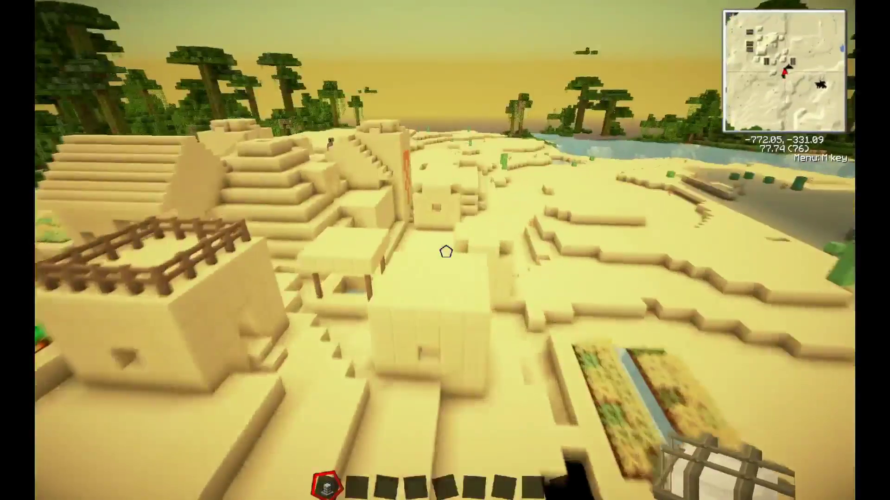
pyautogui.press('w')
pyautogui.press('shift')
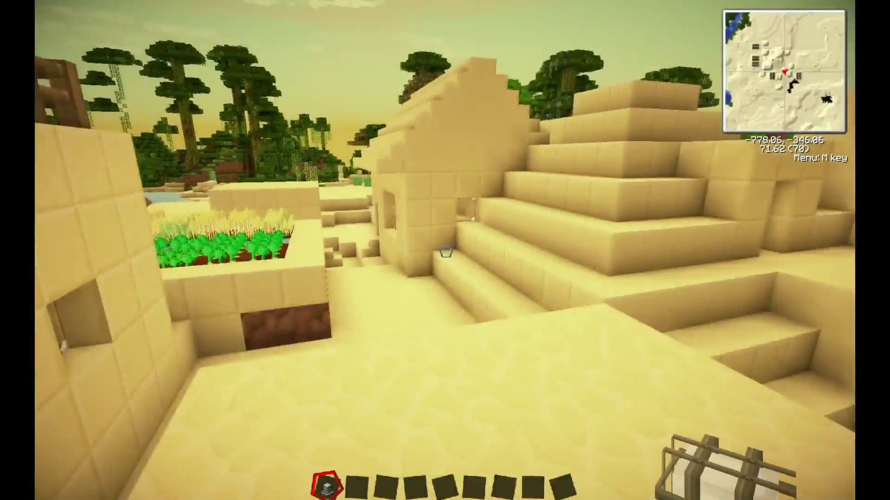
pyautogui.press('w')
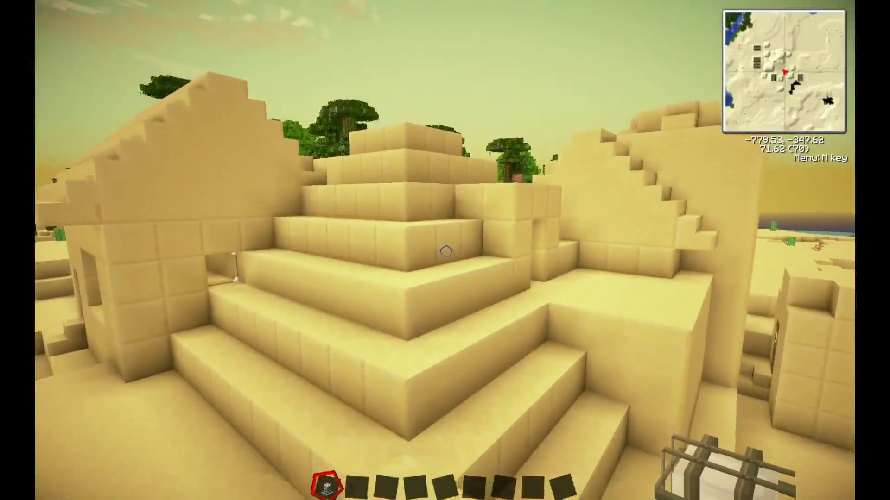
pyautogui.press('Escape')
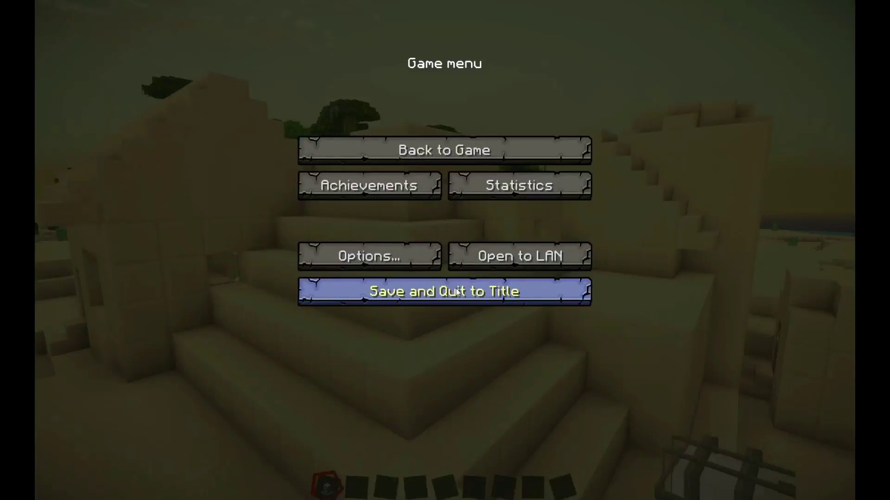